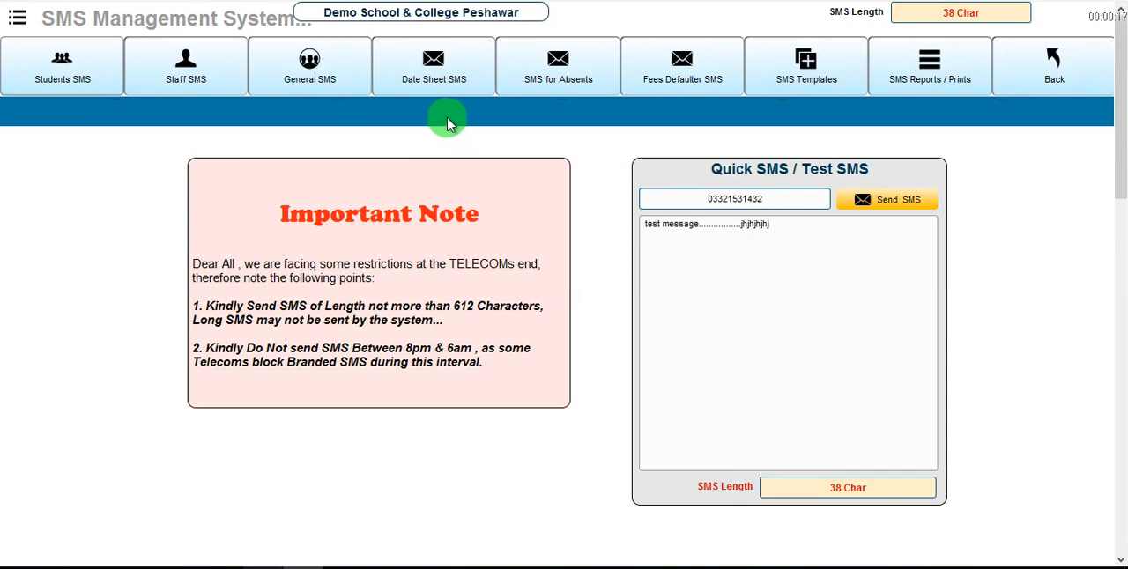
# Create a date sheet for SMS with exam name 1st term exam September 2020, year 2020 and month 9.
pyautogui.click(426, 80)
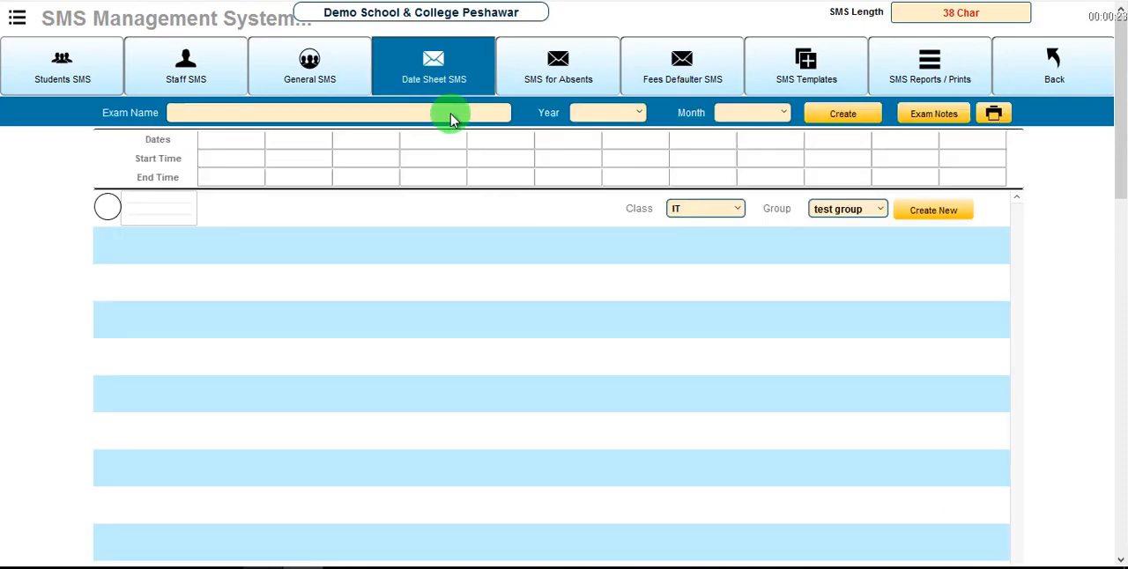
pyautogui.click(450, 116)
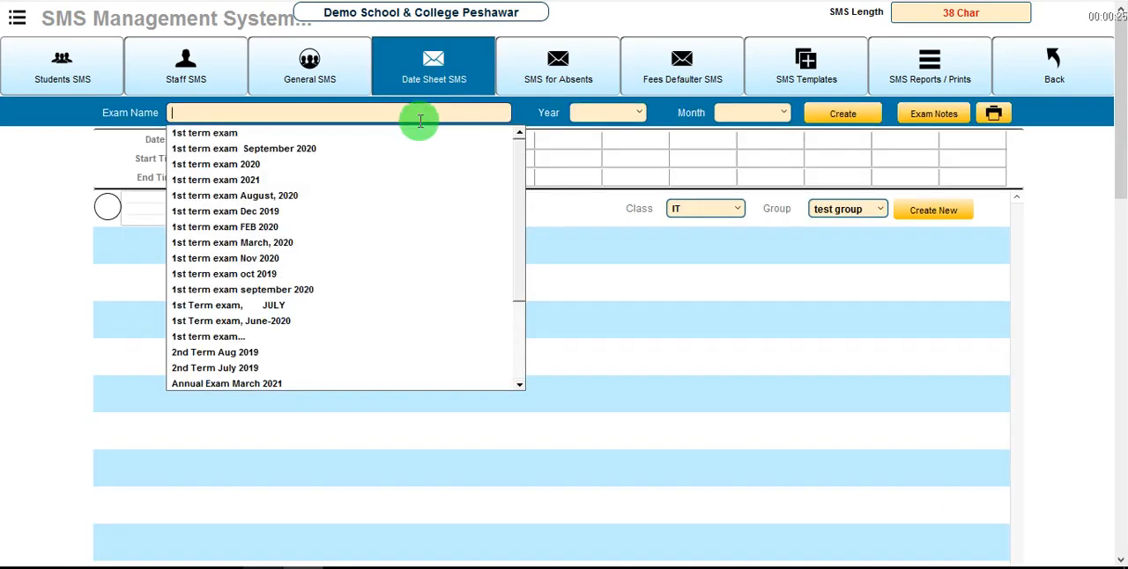
pyautogui.click(326, 150)
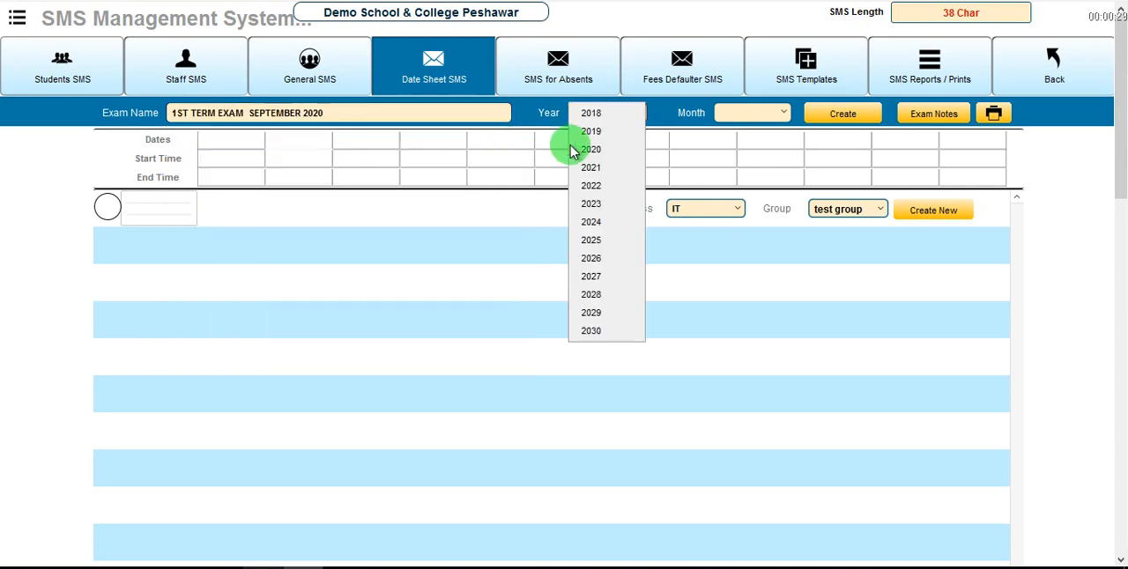
pyautogui.click(591, 149)
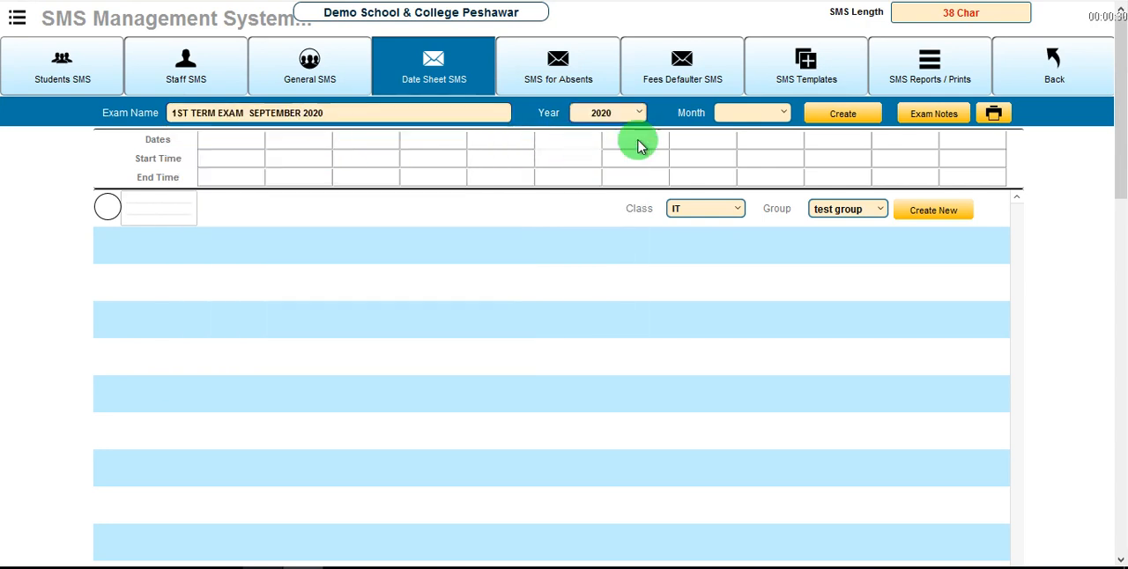
pyautogui.click(748, 119)
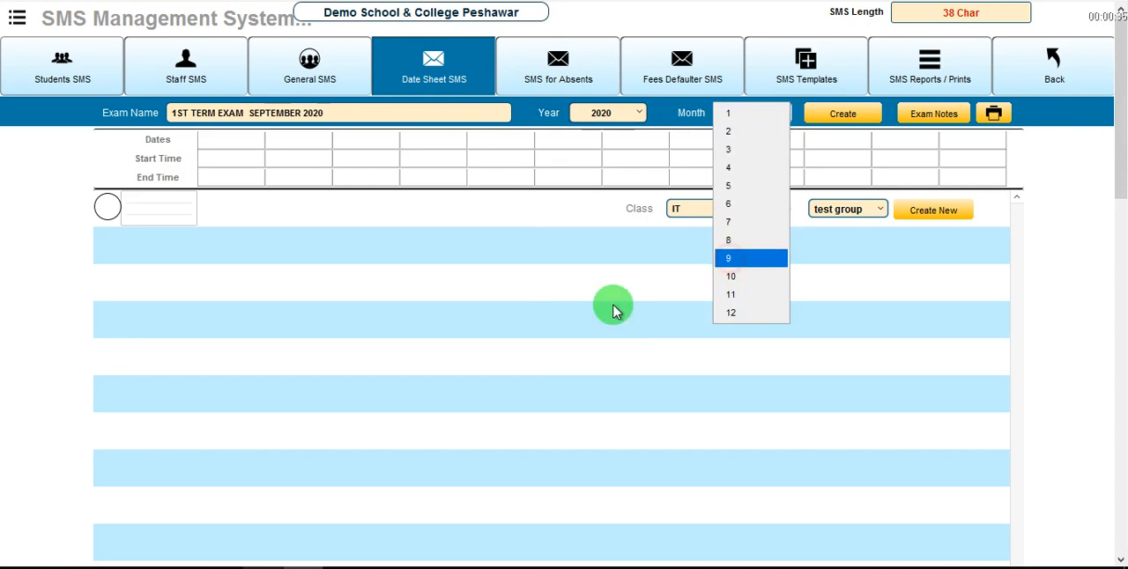
pyautogui.click(730, 258)
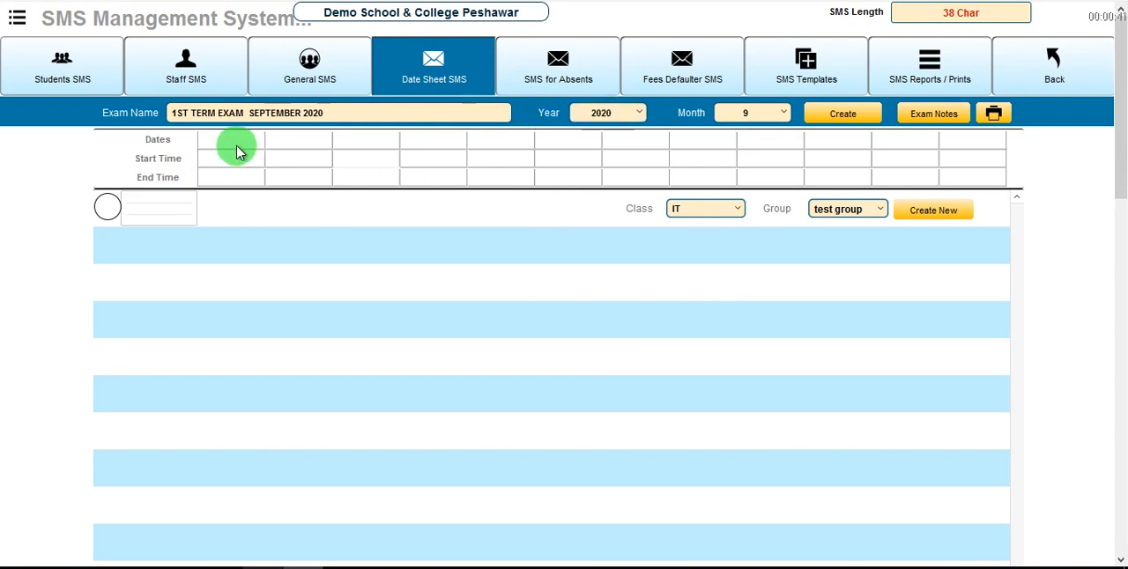
pyautogui.click(842, 118)
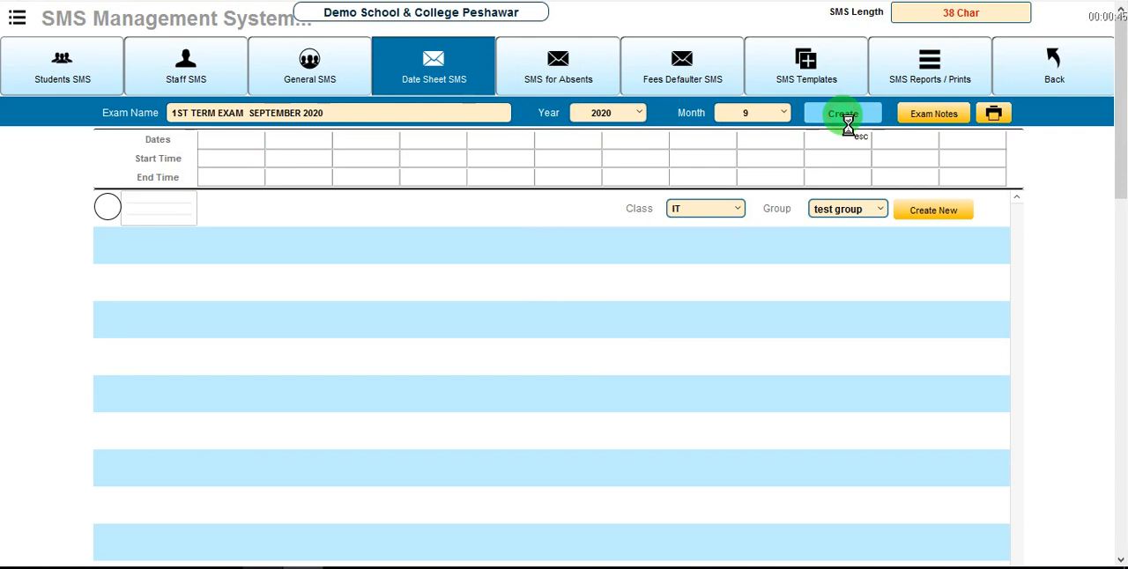
pyautogui.click(525, 326)
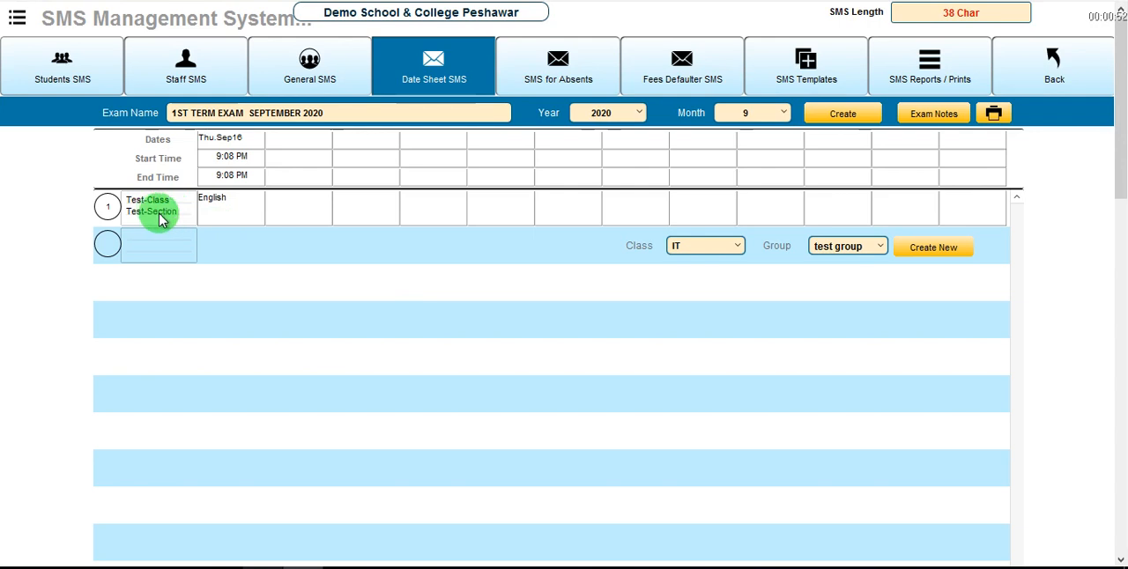
# Change the year of the 1st term exam September 2020 date sheet to 2021.
pyautogui.click(218, 211)
pyautogui.click(155, 205)
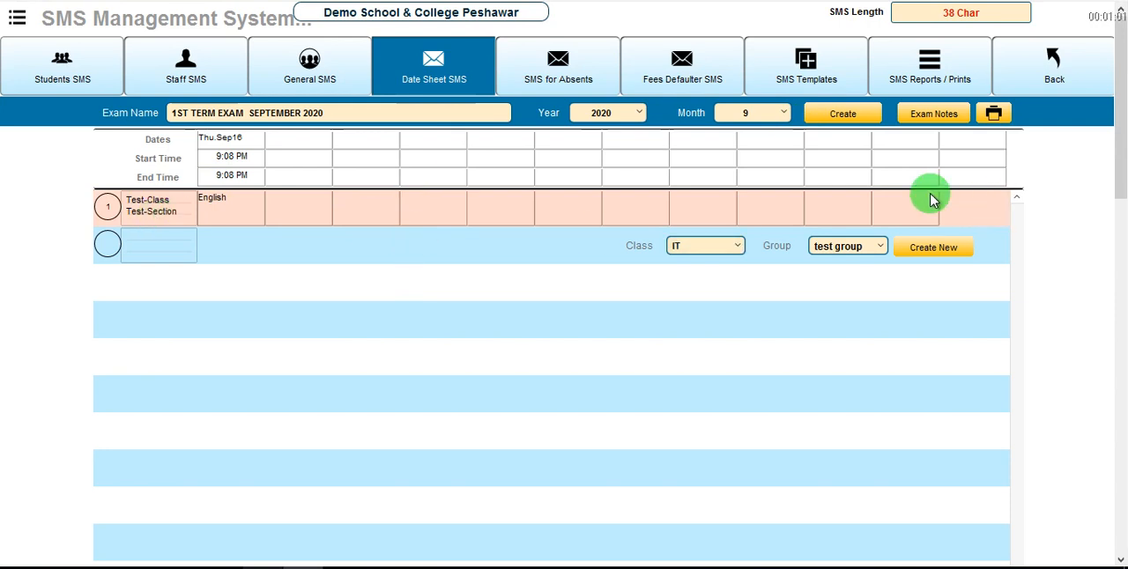
pyautogui.click(637, 119)
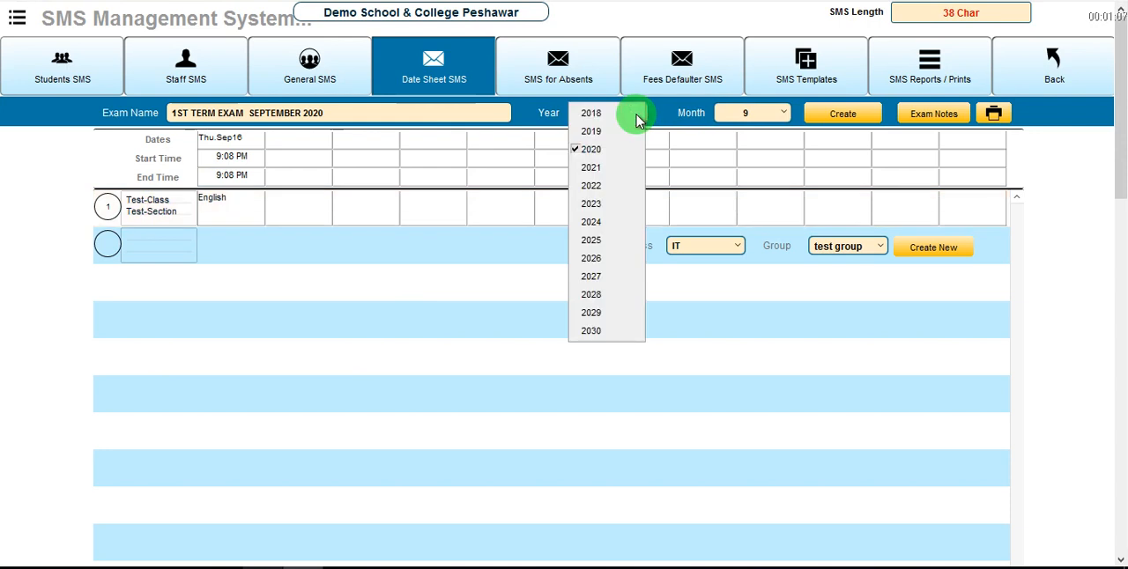
pyautogui.click(614, 173)
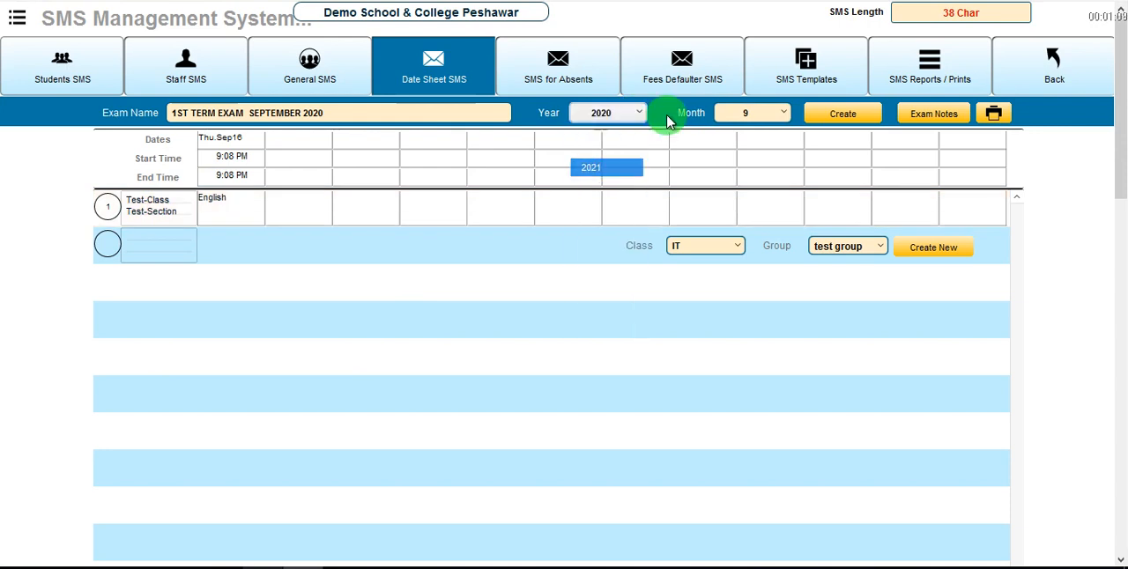
# Permanently delete the Test-Class, Test-Section row from the date sheet.
pyautogui.click(168, 206)
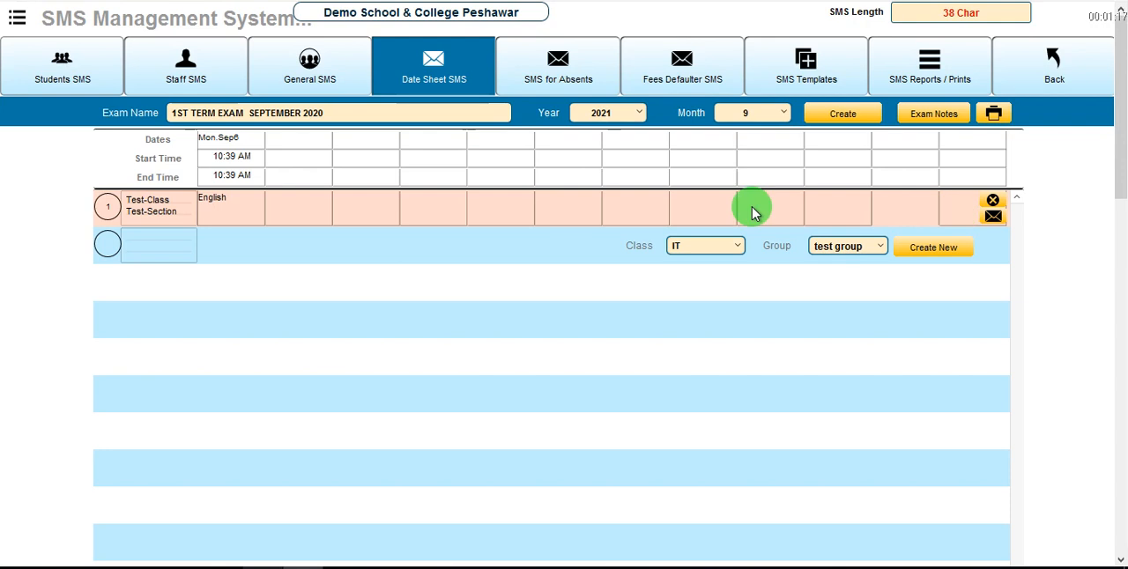
pyautogui.click(162, 210)
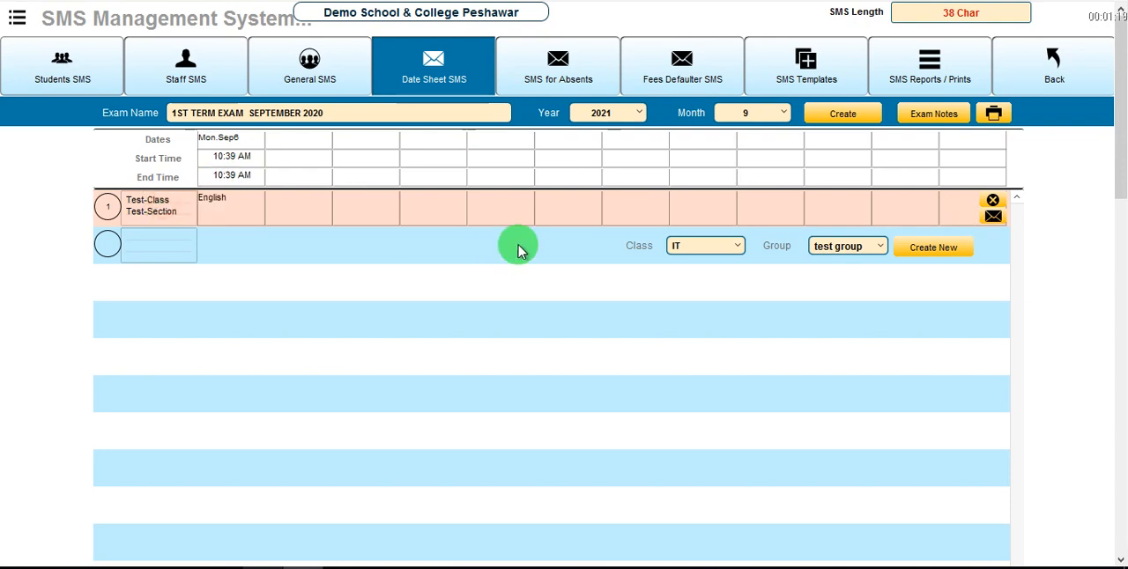
pyautogui.click(993, 204)
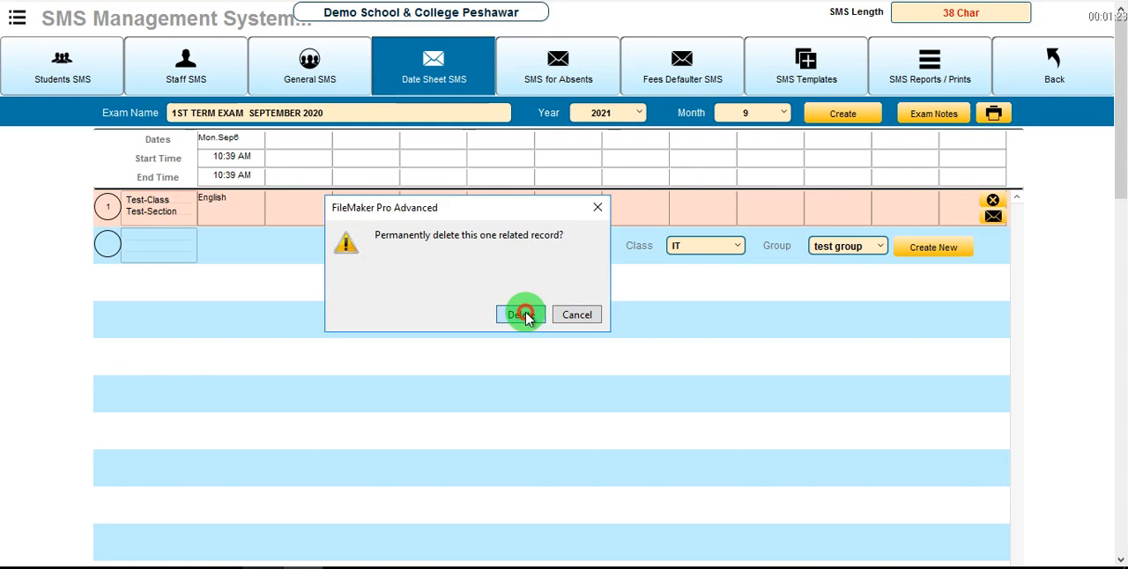
pyautogui.click(524, 316)
# Add a new date sheet row for class 10th, group A.
pyautogui.click(739, 210)
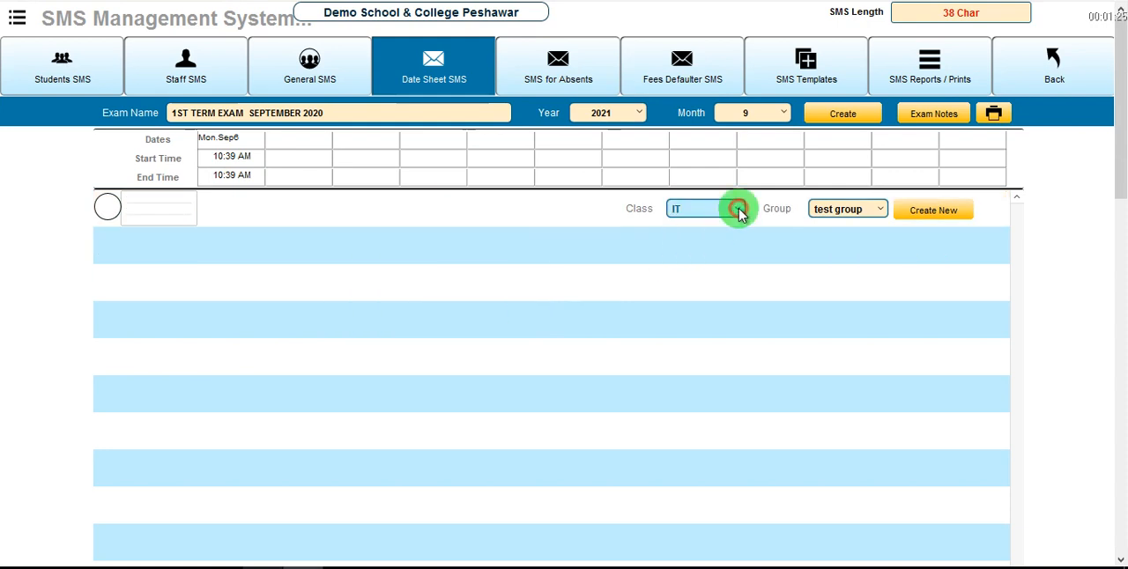
pyautogui.click(851, 216)
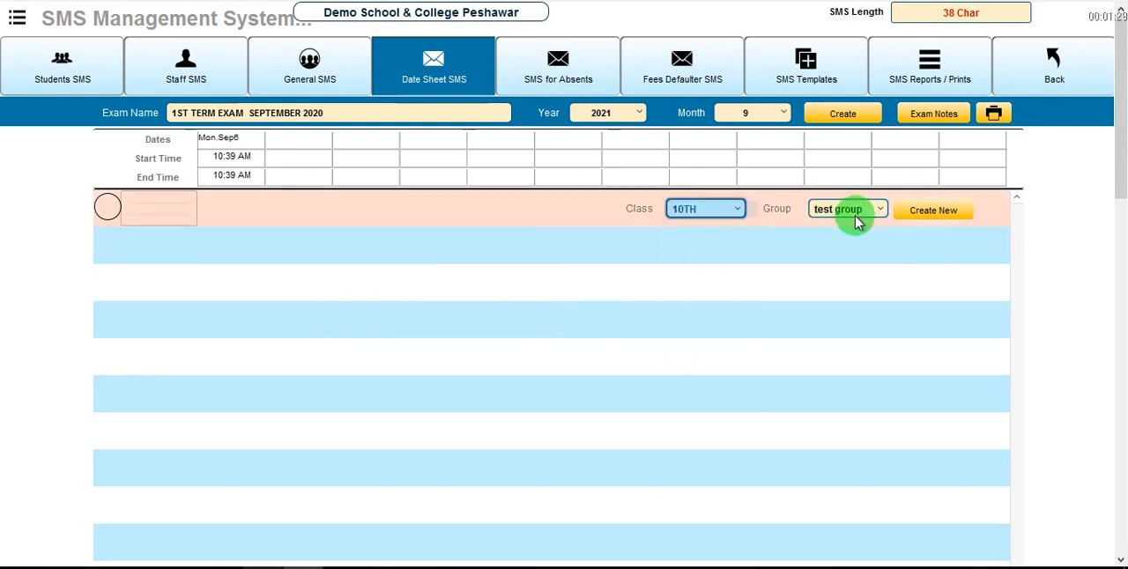
pyautogui.click(830, 211)
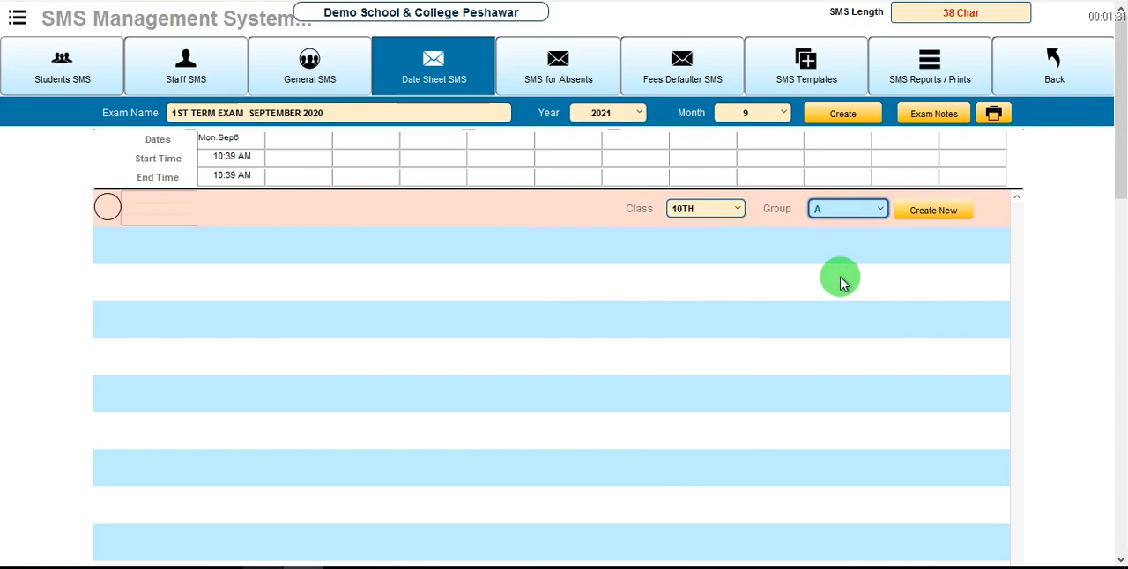
pyautogui.click(930, 214)
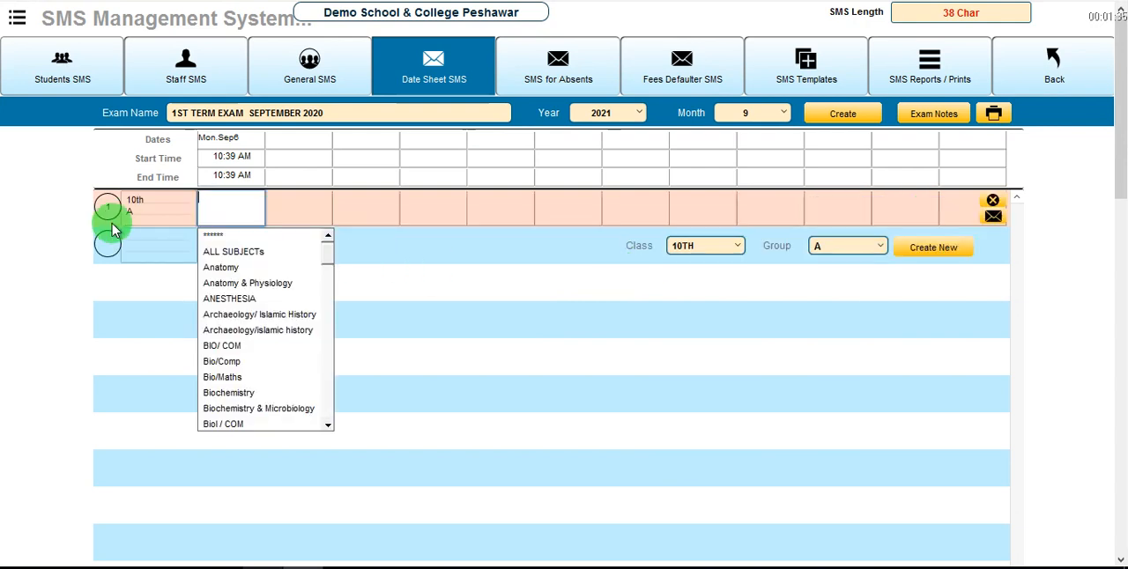
pyautogui.click(151, 204)
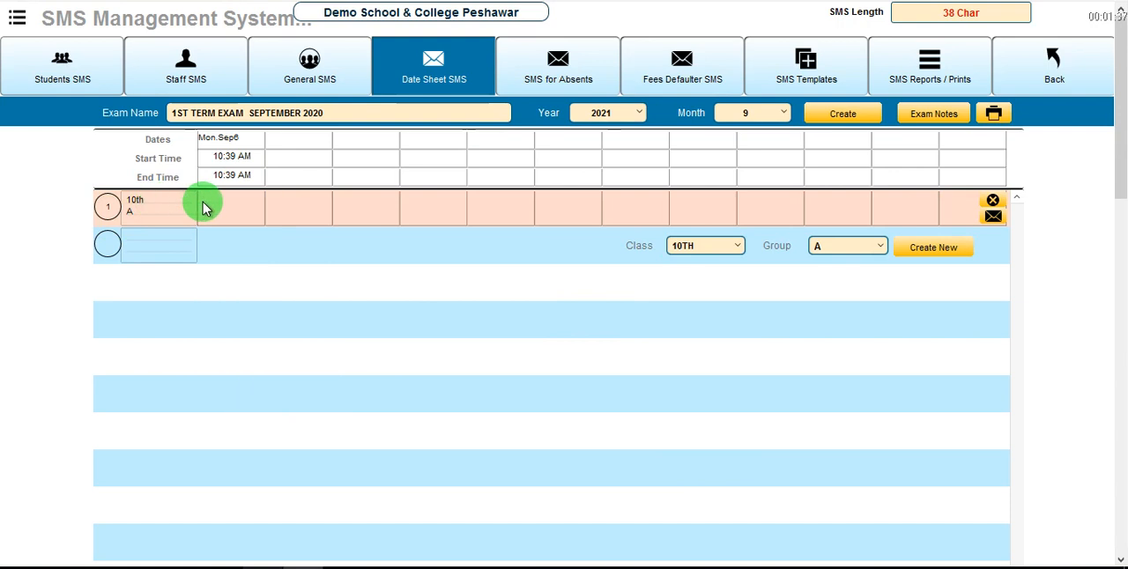
# Set the first five exam dates to September 16, 17, 18, 20 and 21, 2021.
pyautogui.click(247, 148)
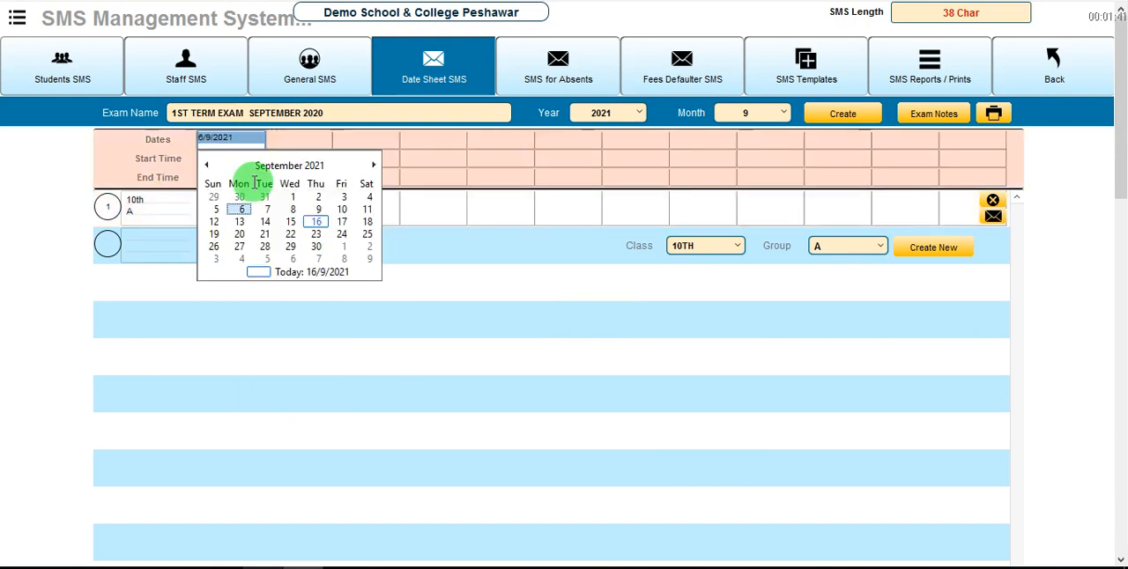
pyautogui.click(314, 226)
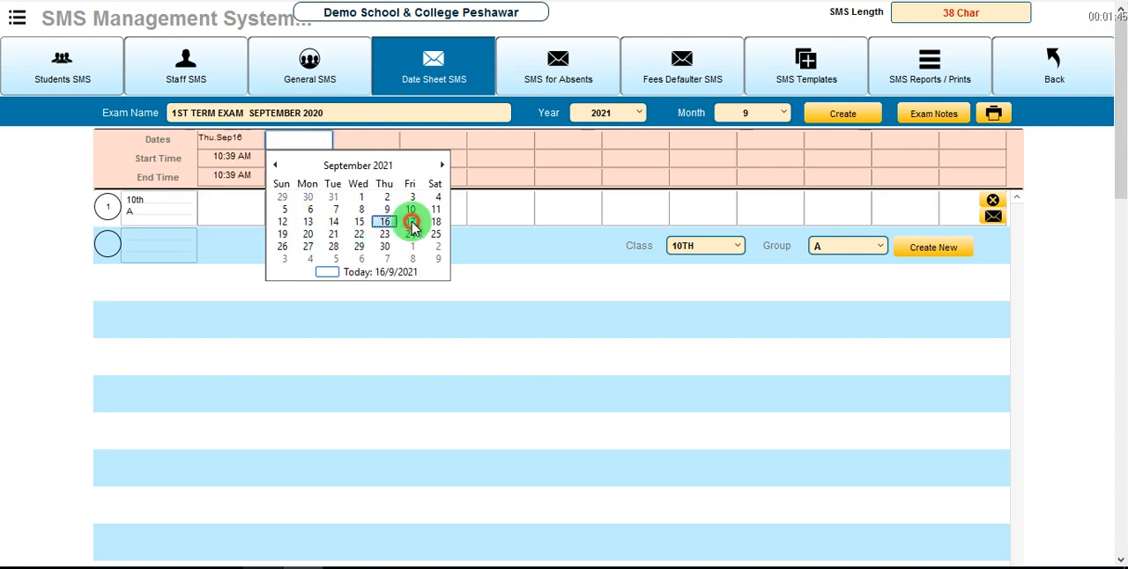
pyautogui.click(414, 224)
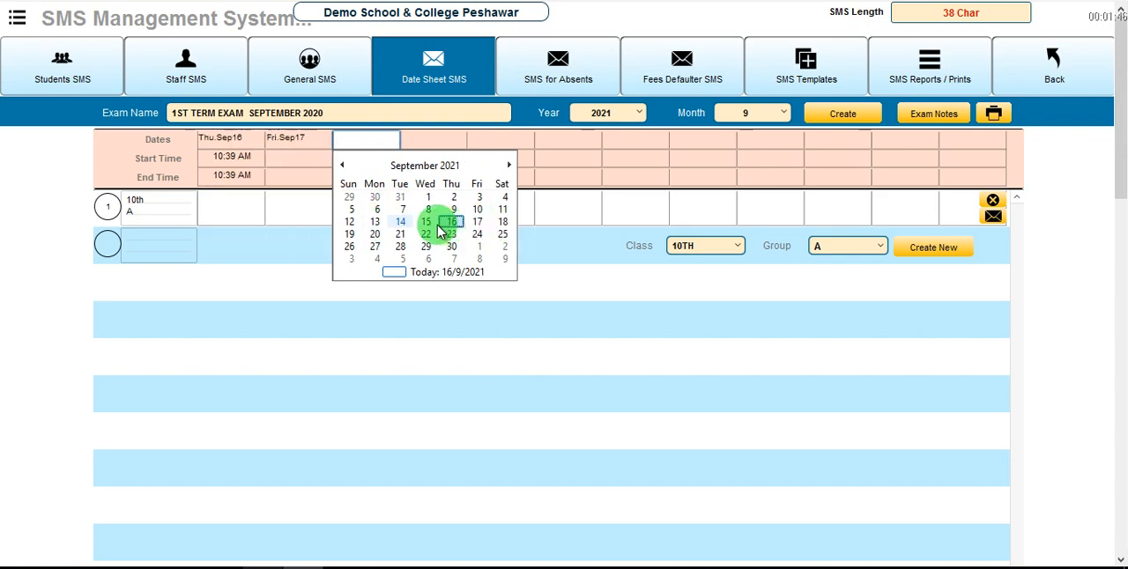
pyautogui.click(503, 224)
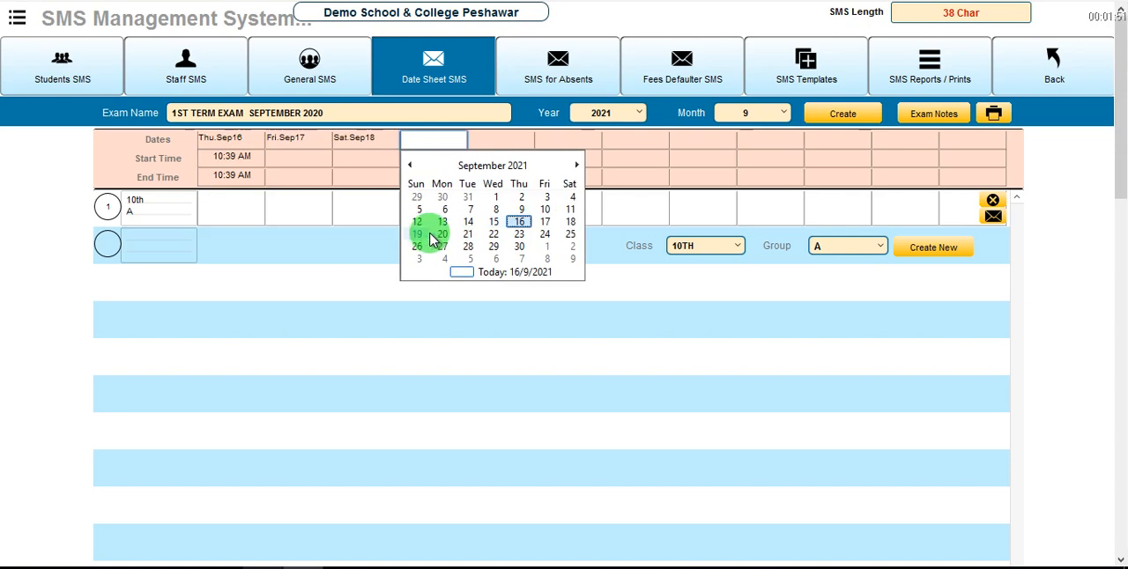
pyautogui.click(443, 238)
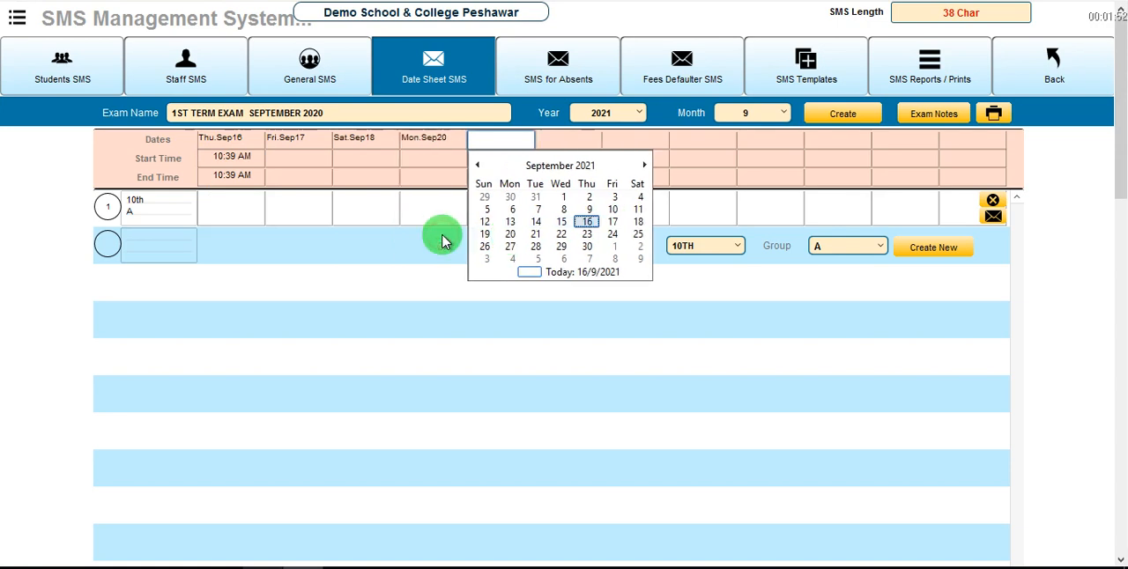
pyautogui.click(537, 235)
pyautogui.click(575, 368)
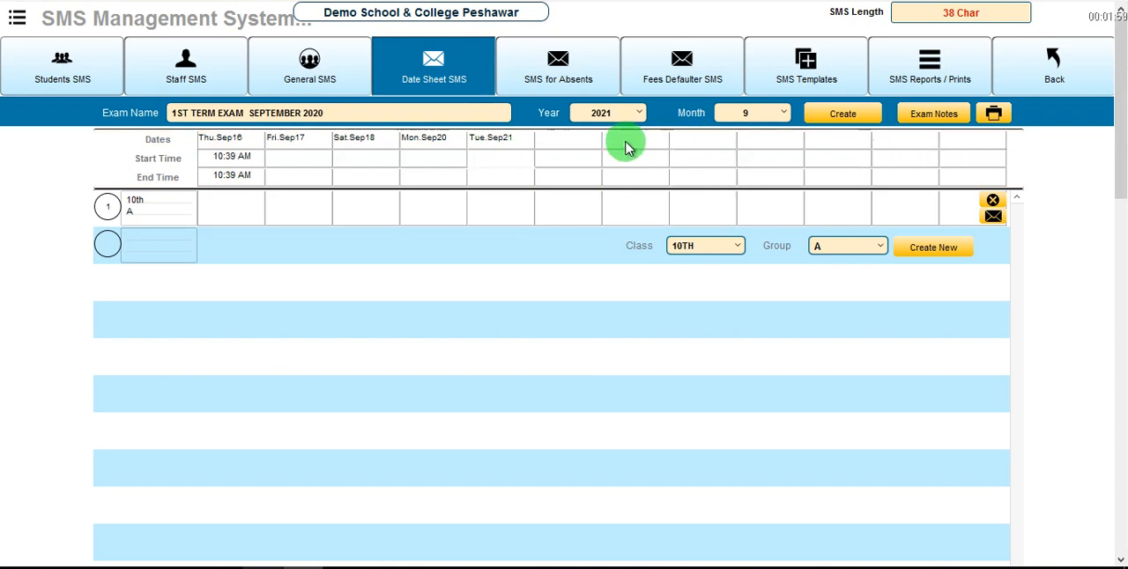
pyautogui.click(233, 161)
pyautogui.click(239, 178)
pyautogui.click(298, 278)
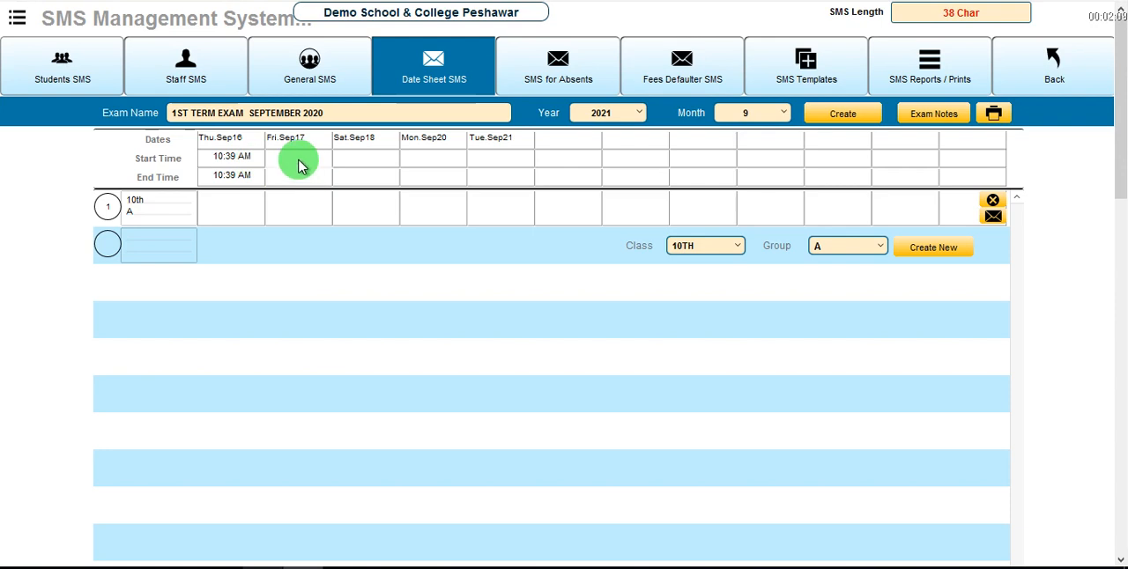
# Enter the 10th A subjects: Urdu for September 16 and Computer Science for September 17.
pyautogui.click(216, 207)
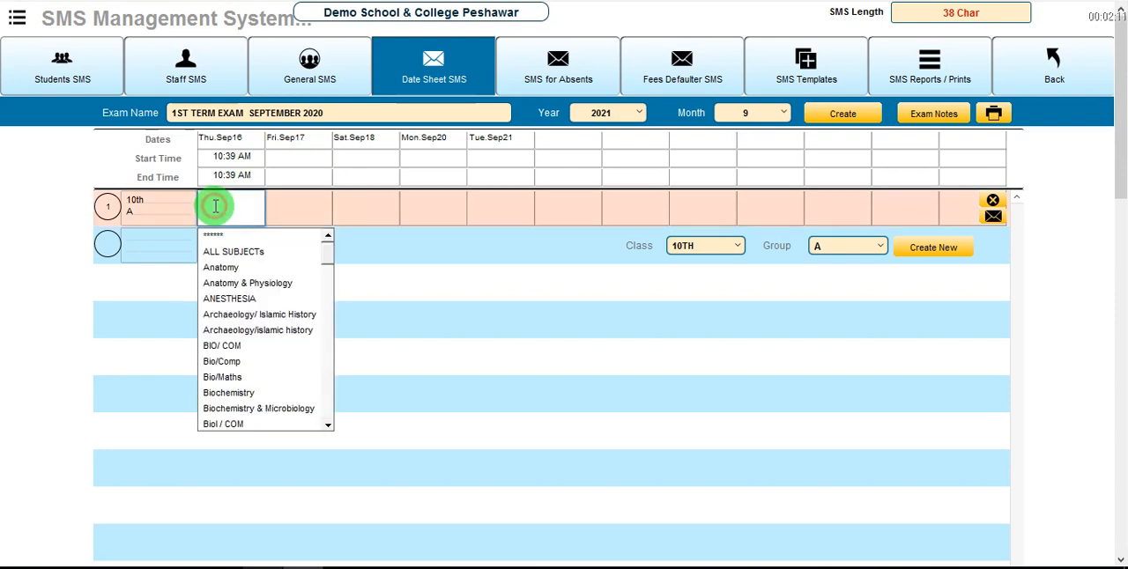
pyautogui.write('urdu')
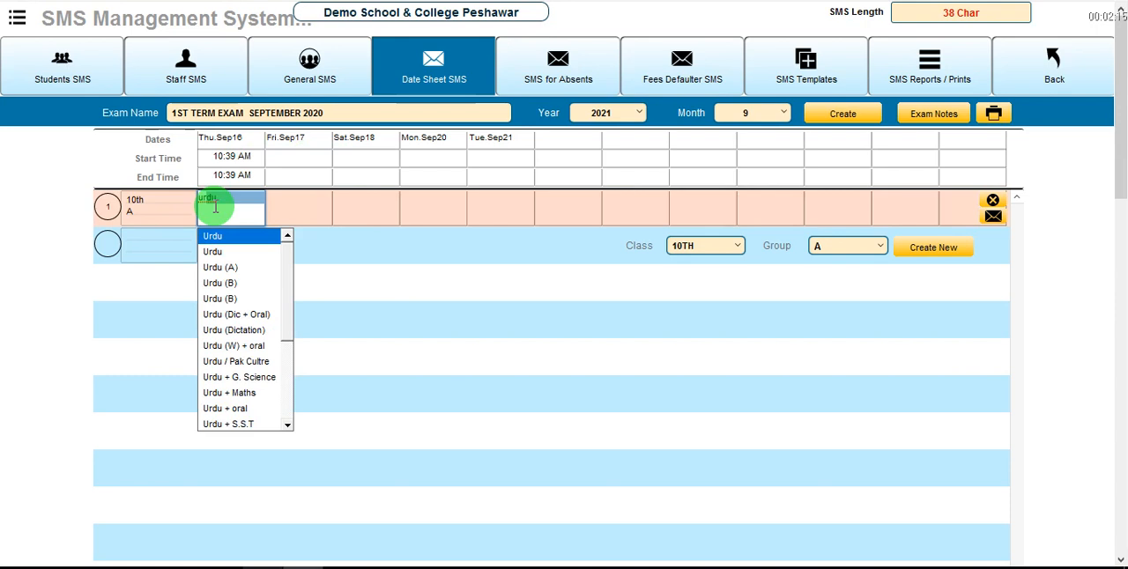
pyautogui.press('Tab')
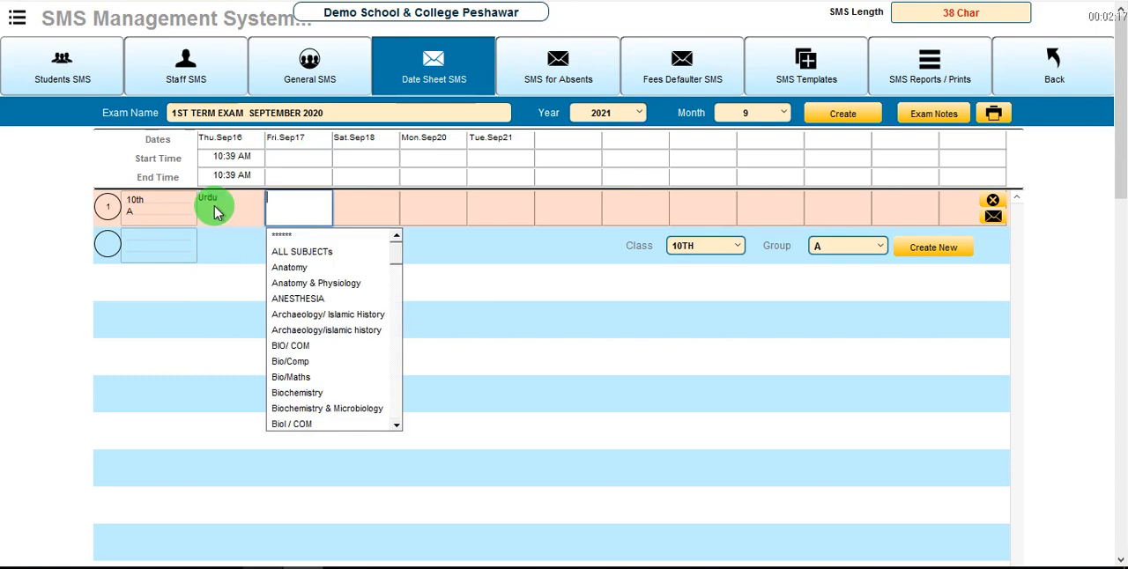
pyautogui.write('c')
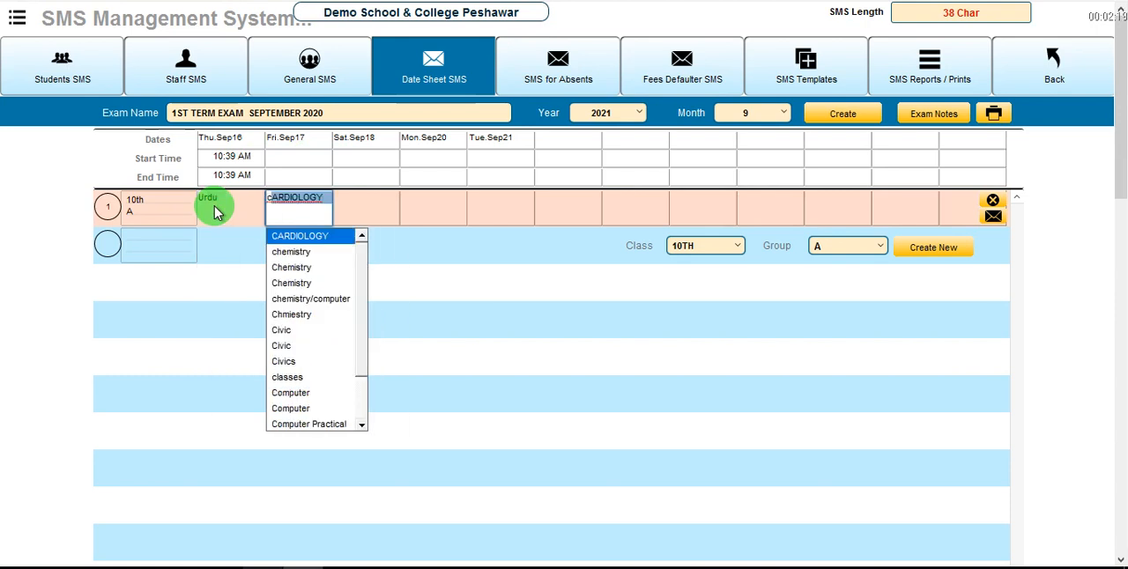
pyautogui.write('omputer')
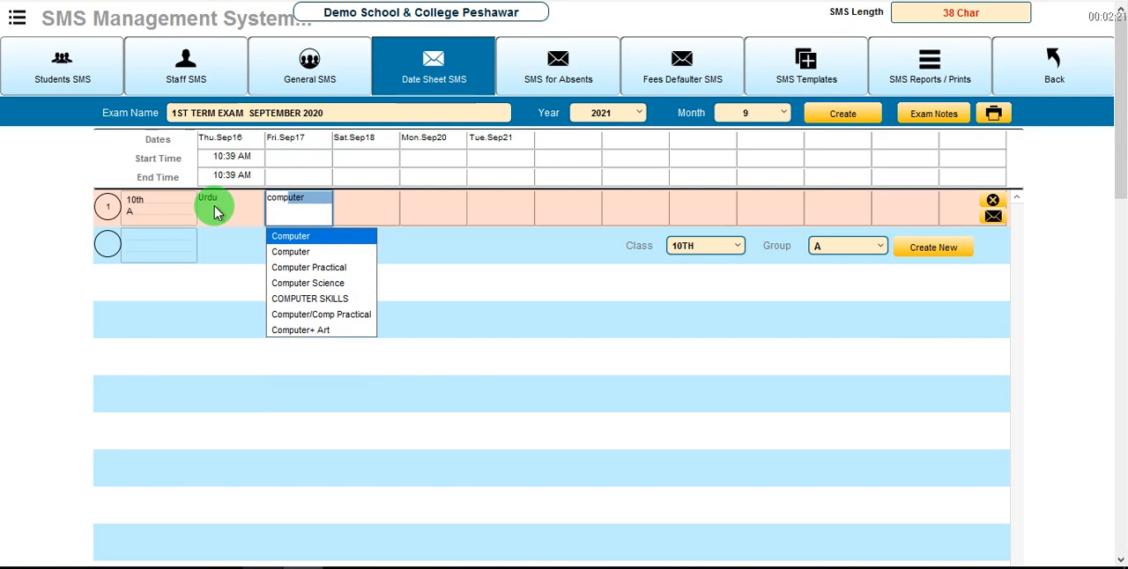
pyautogui.press('Down')
pyautogui.press('Down')
pyautogui.press('Down')
pyautogui.press('Down')
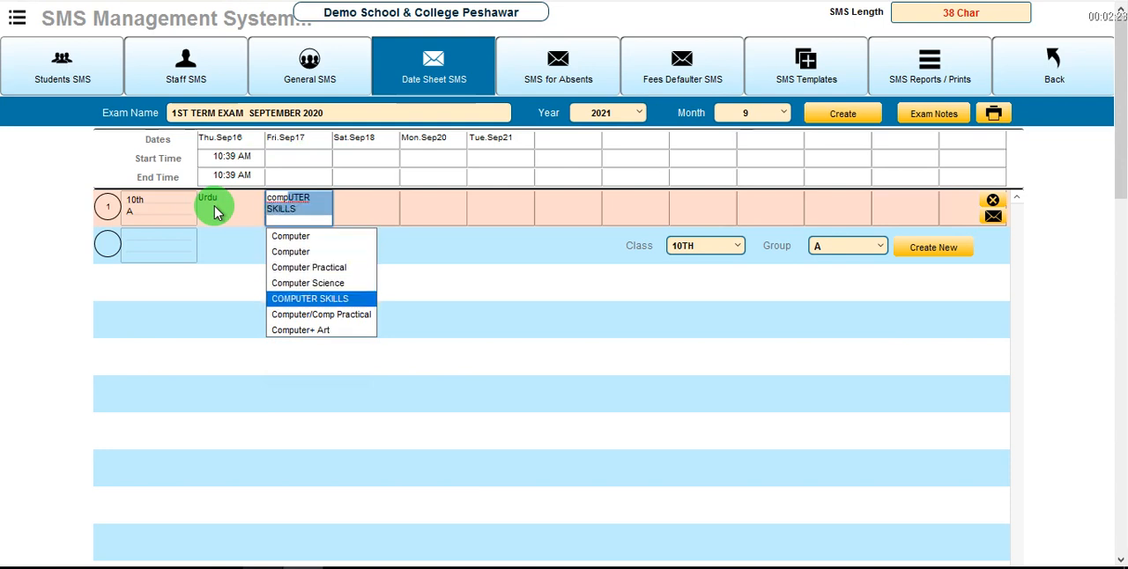
pyautogui.press('Up')
pyautogui.press('Return')
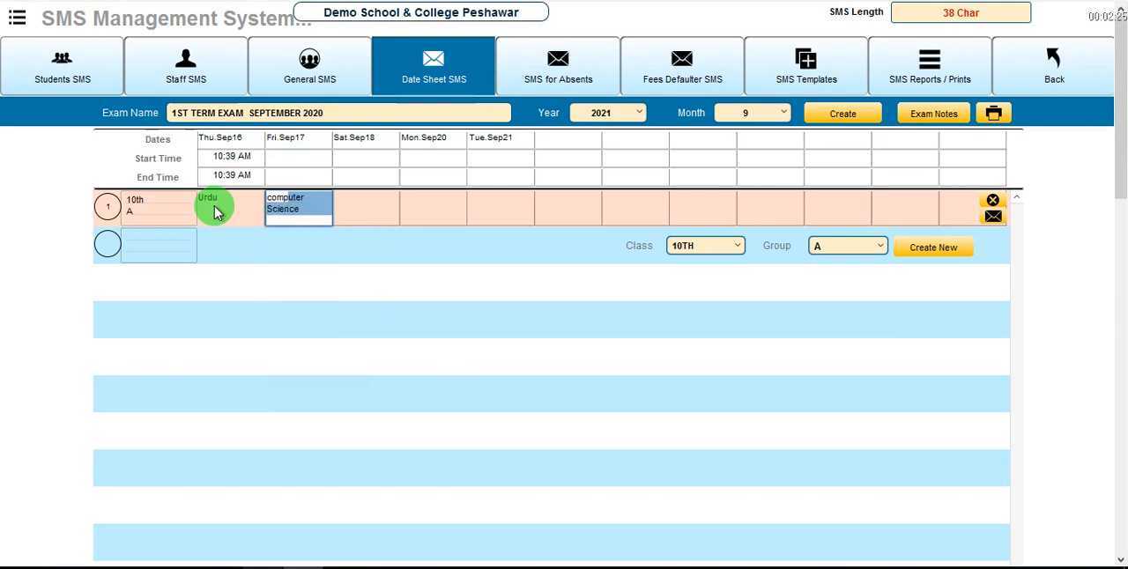
# Enter Bio/Maths as the 10th A subject for September 18.
pyautogui.press('Tab')
pyautogui.write('bio')
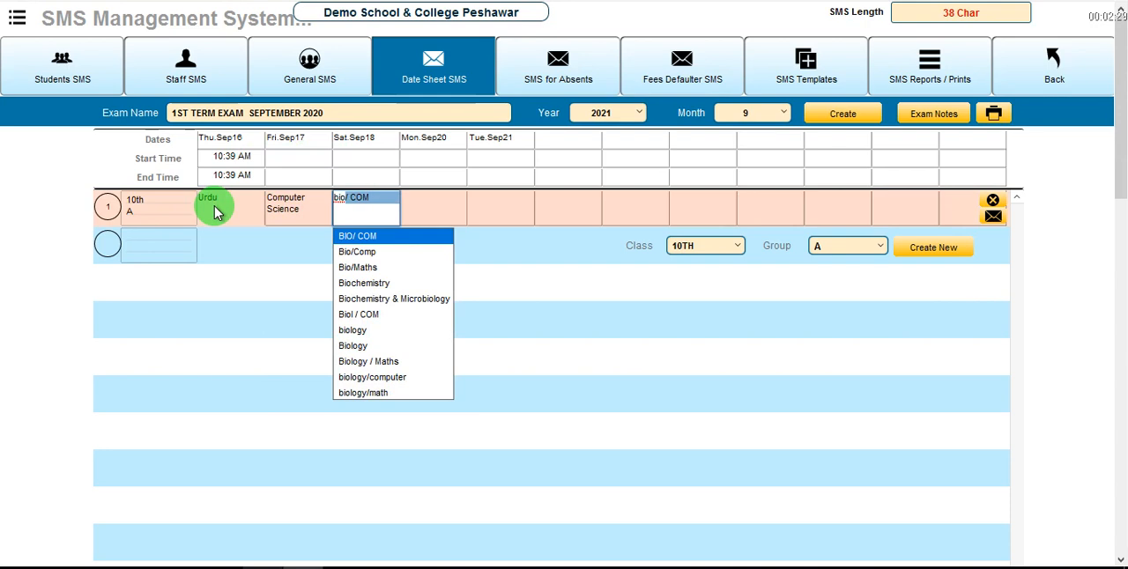
pyautogui.press('Down')
pyautogui.press('Down')
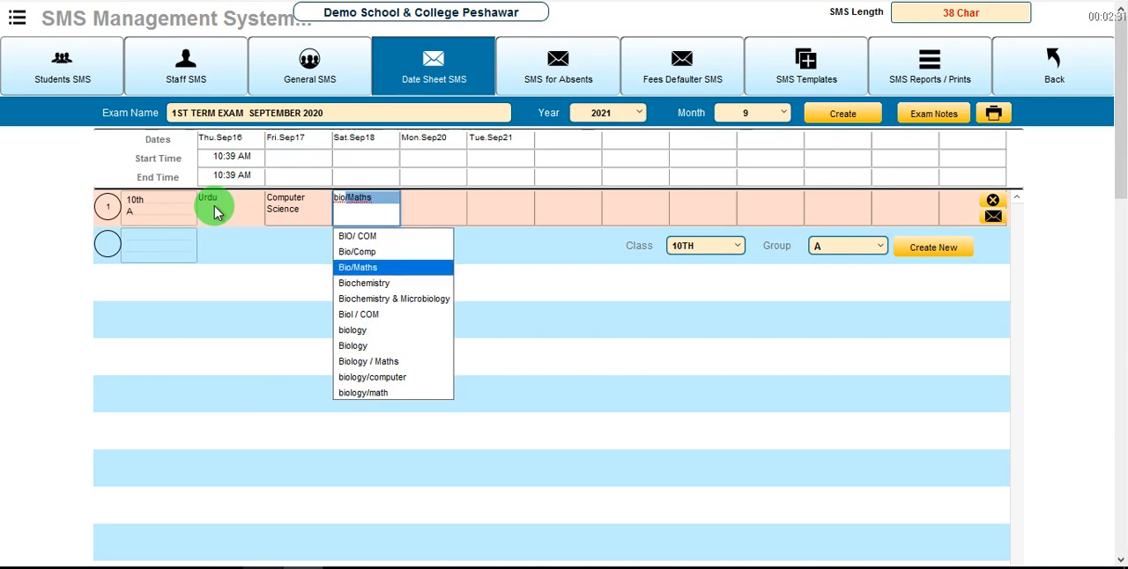
pyautogui.press('Tab')
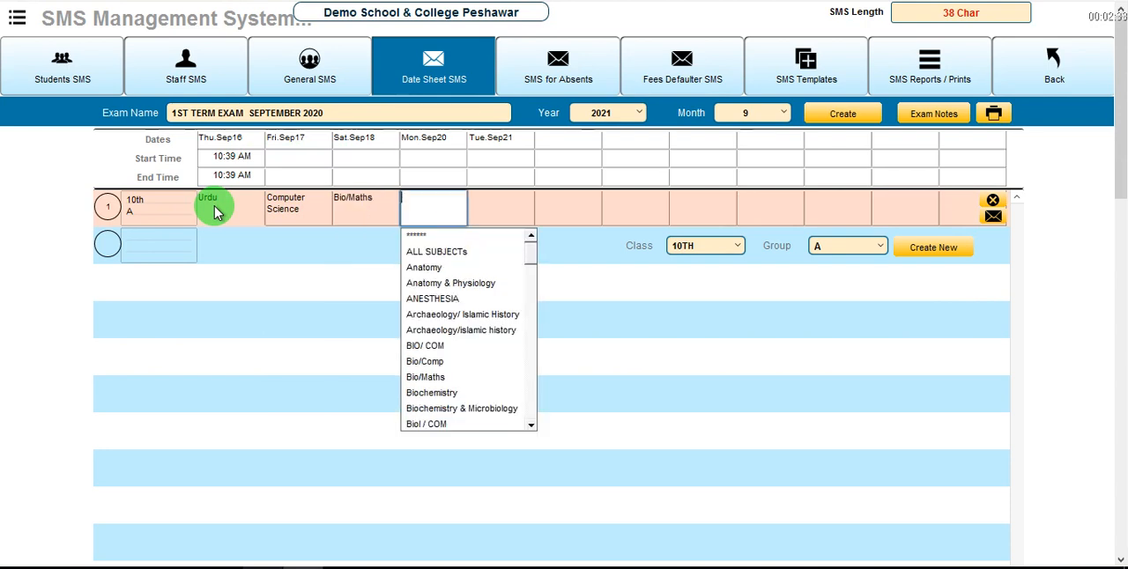
pyautogui.click(305, 334)
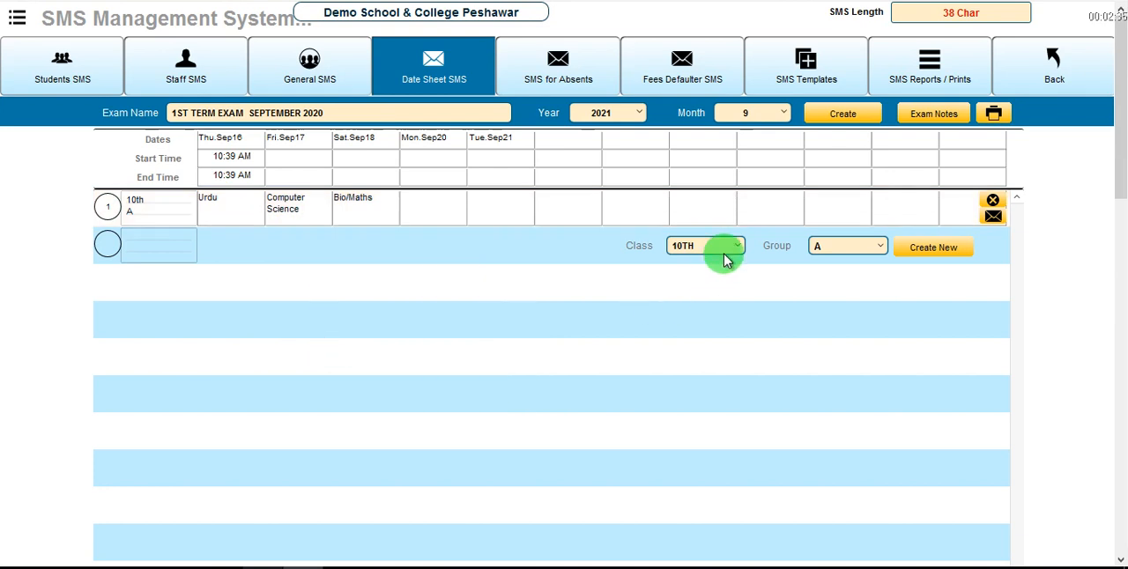
# Add a new date sheet row for class 10th, group Medical.
pyautogui.click(846, 246)
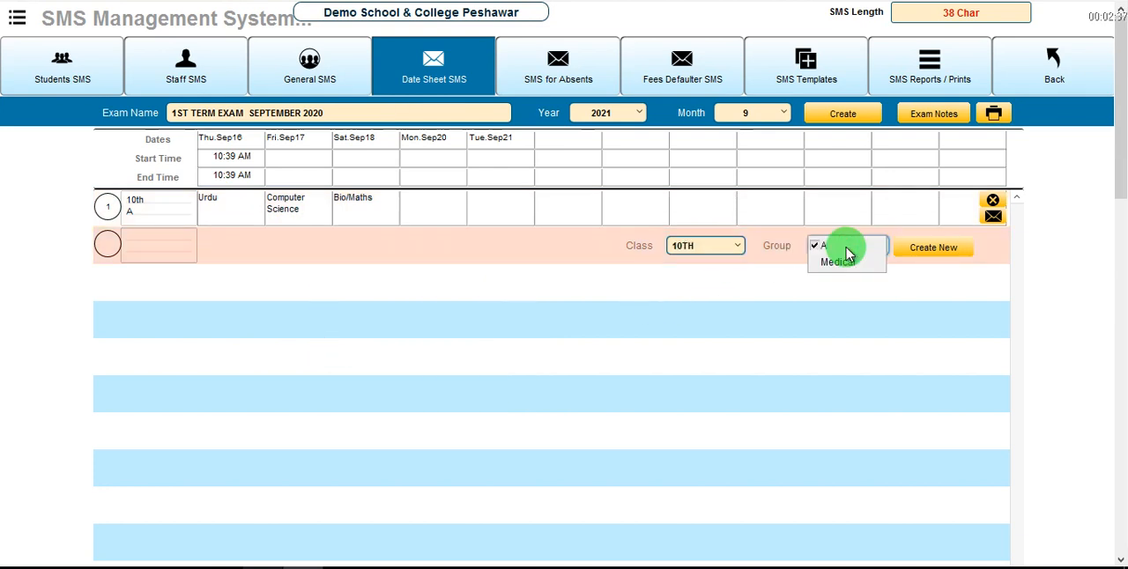
pyautogui.click(844, 263)
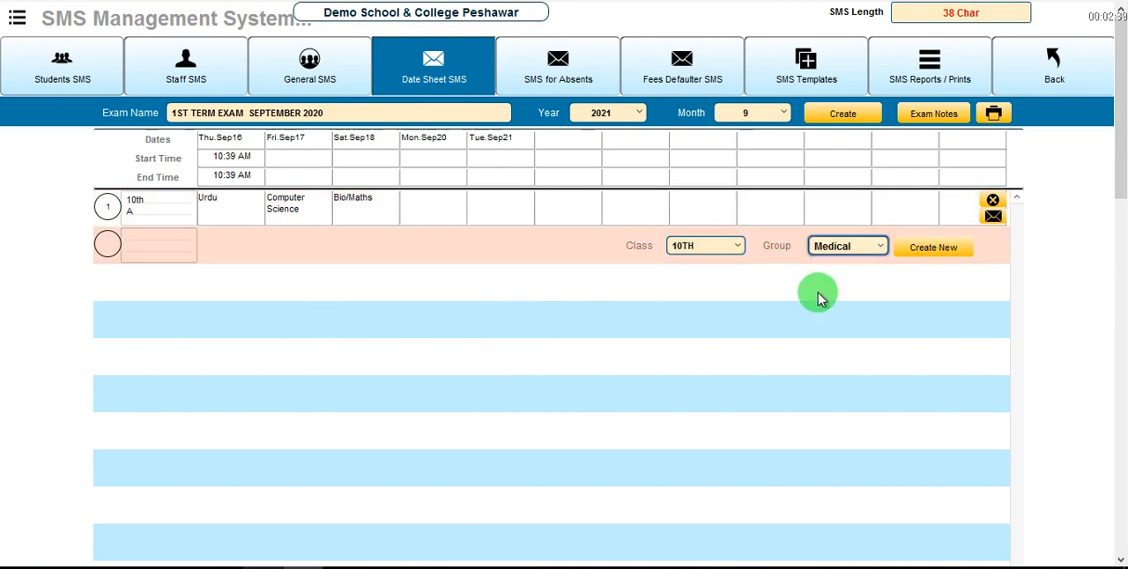
pyautogui.click(925, 251)
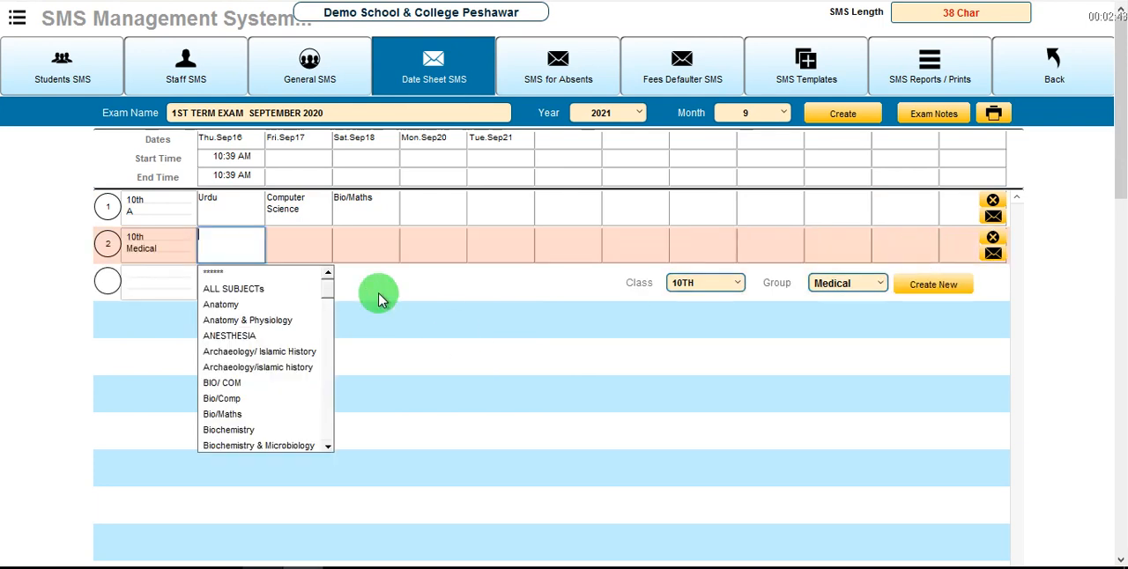
pyautogui.click(415, 302)
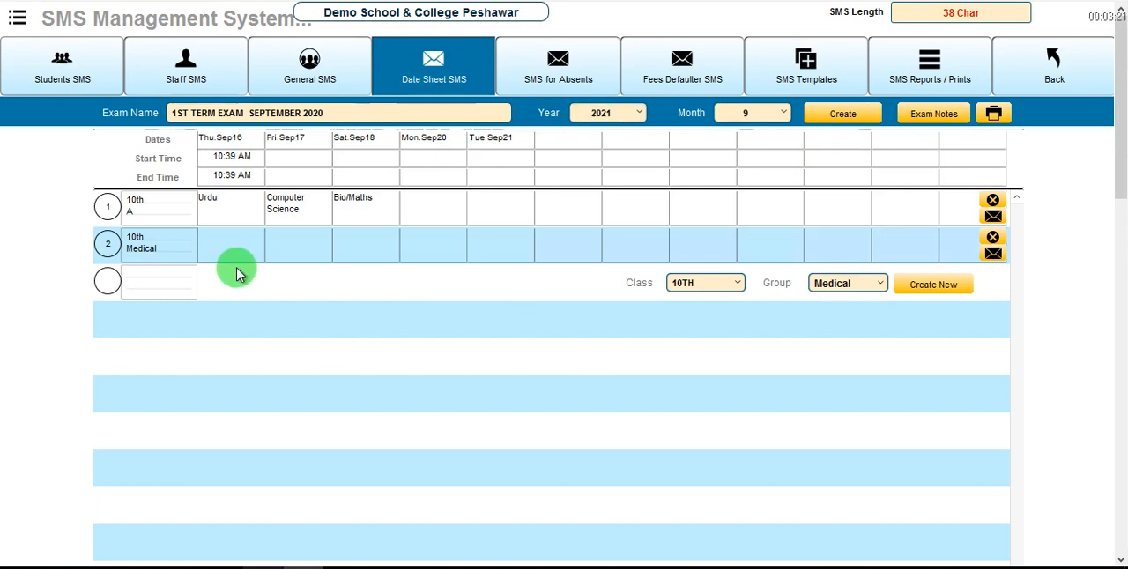
# Bring up the SMS sending prompt for the 10th A date sheet and cancel it.
pyautogui.click(993, 217)
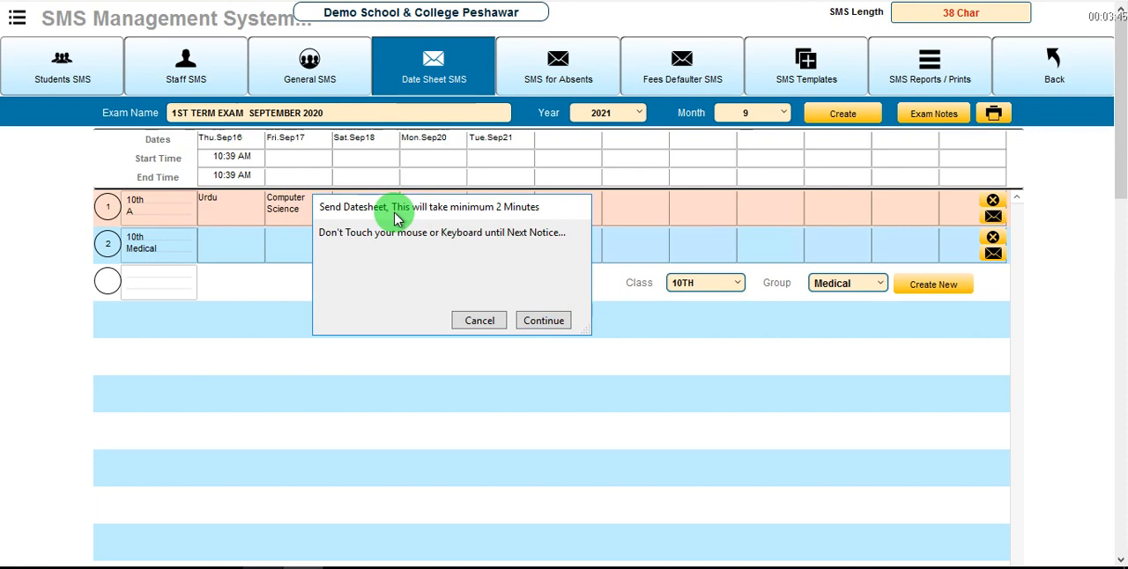
pyautogui.click(476, 323)
pyautogui.click(523, 321)
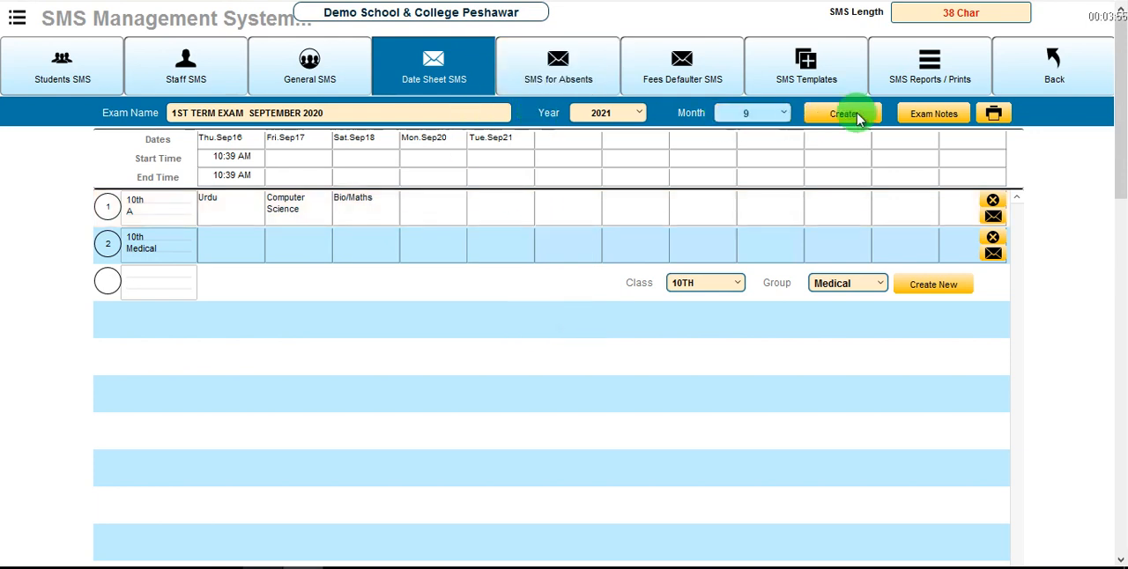
# Look at the exam notes editor for the date sheet and roll number slips, and close it without entering a note.
pyautogui.click(936, 121)
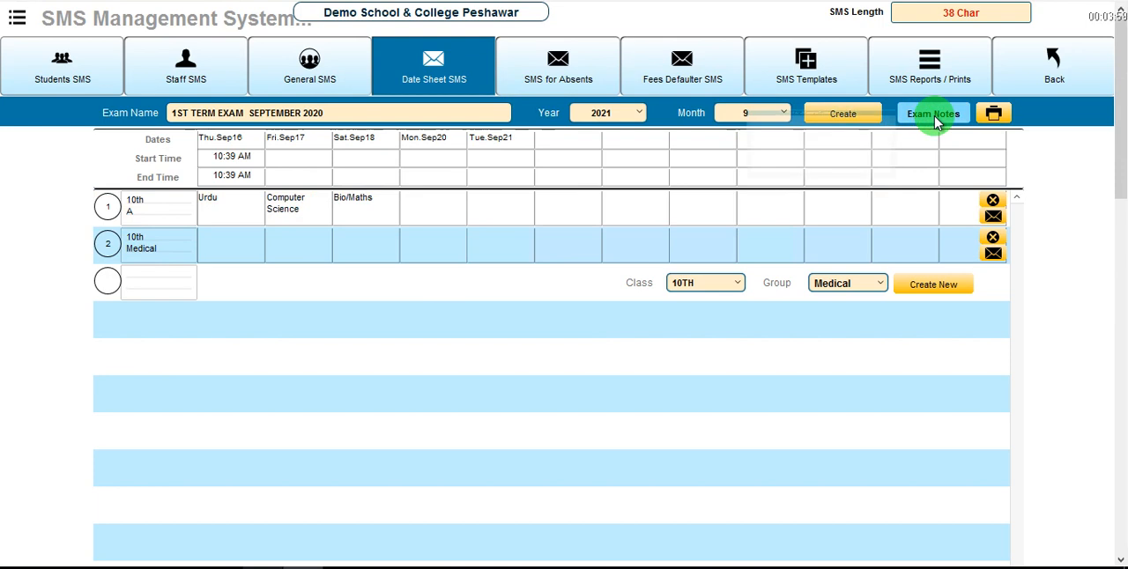
pyautogui.click(633, 218)
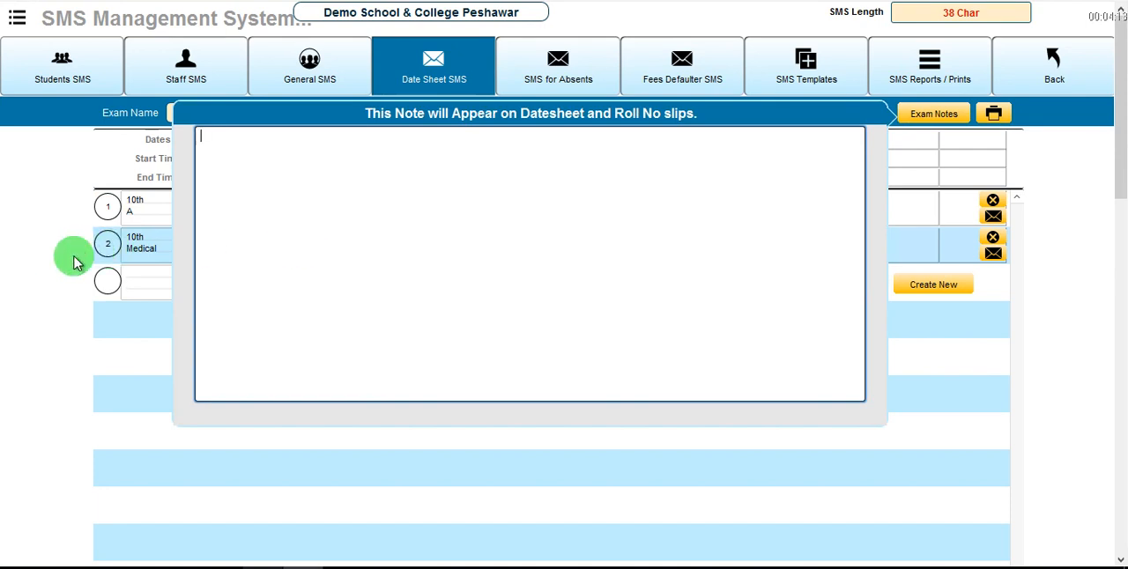
pyautogui.click(955, 117)
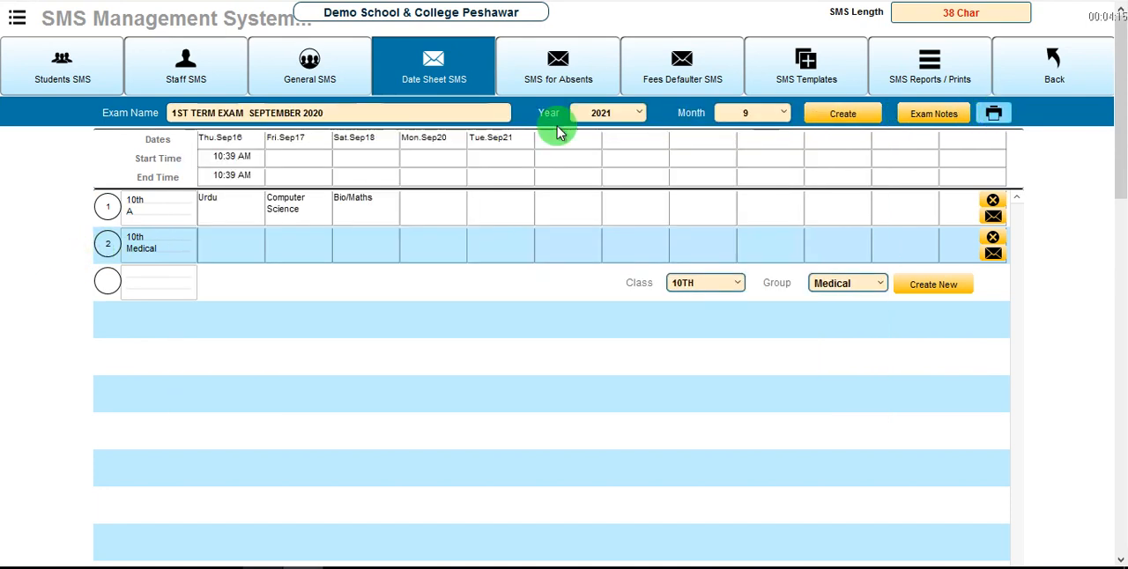
# Show the attendance SMS list for class 10th, check another attendance status, and return to the Absent students.
pyautogui.click(555, 78)
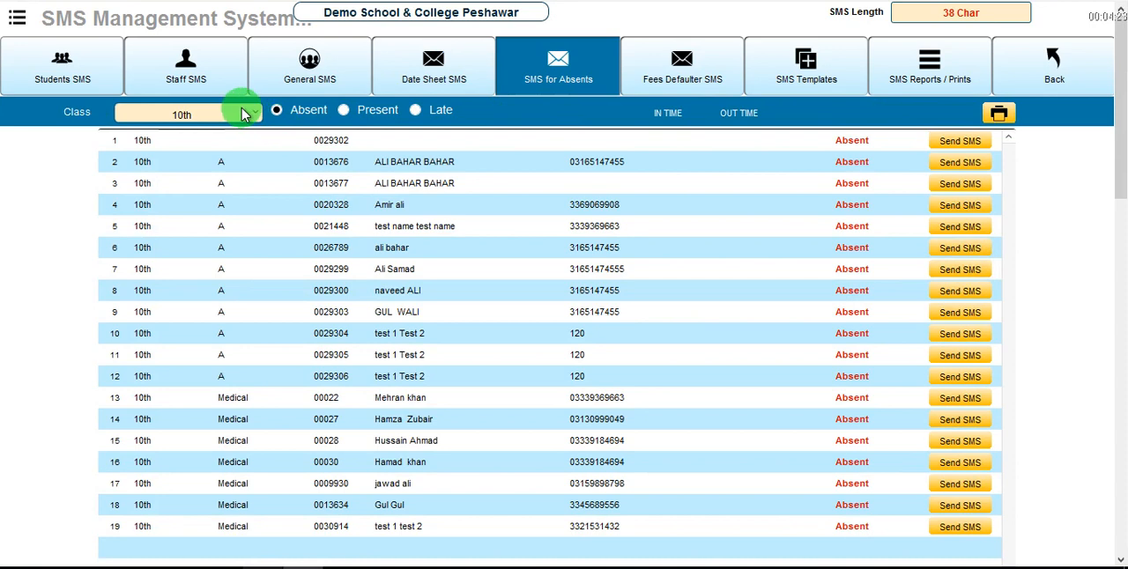
pyautogui.click(176, 116)
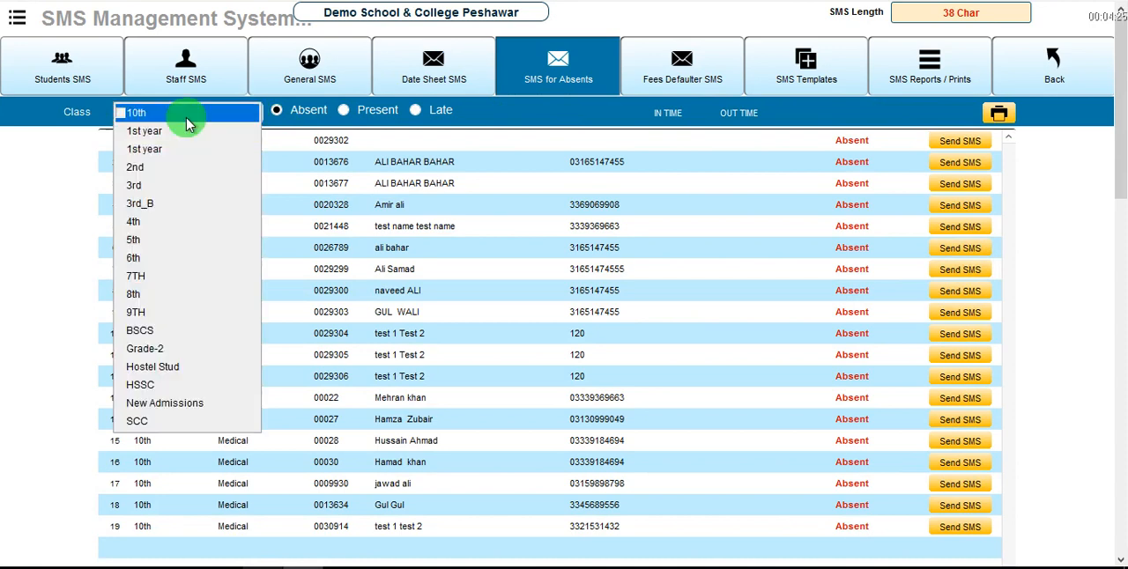
pyautogui.click(159, 119)
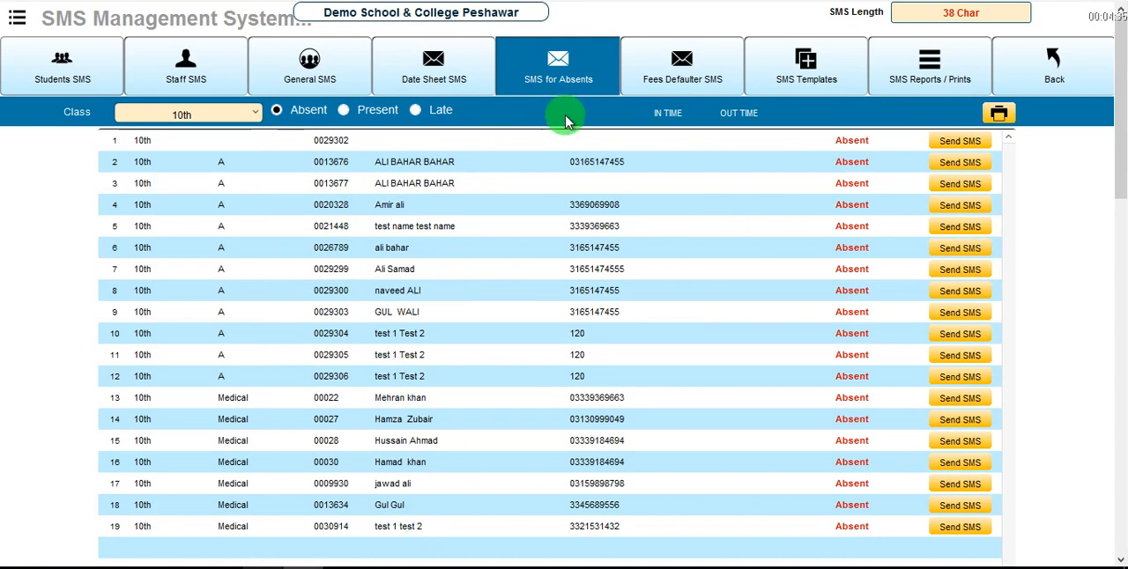
pyautogui.click(416, 113)
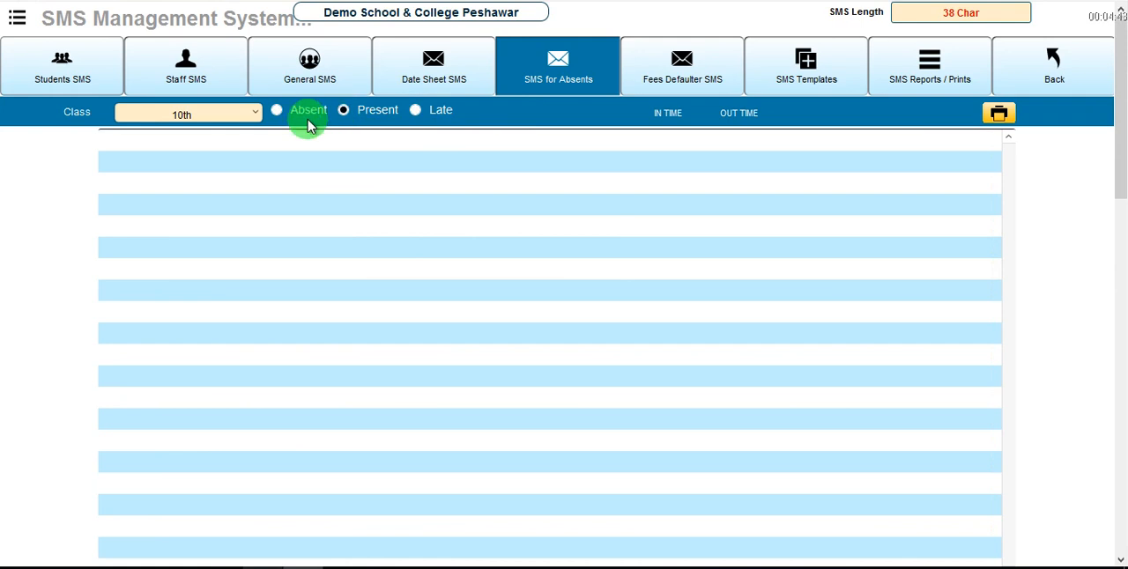
pyautogui.click(277, 112)
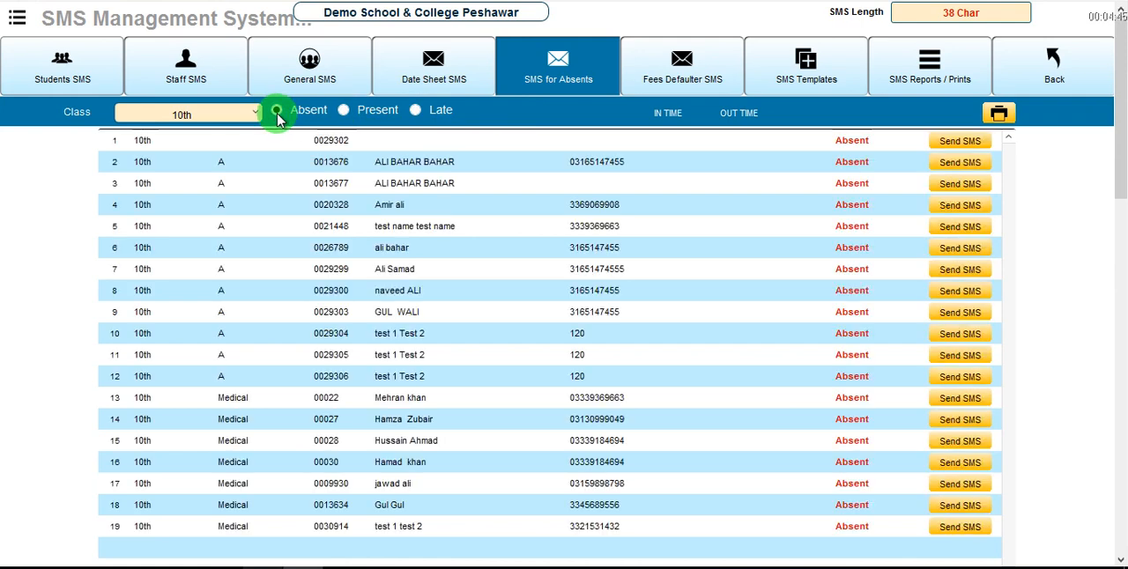
pyautogui.click(721, 120)
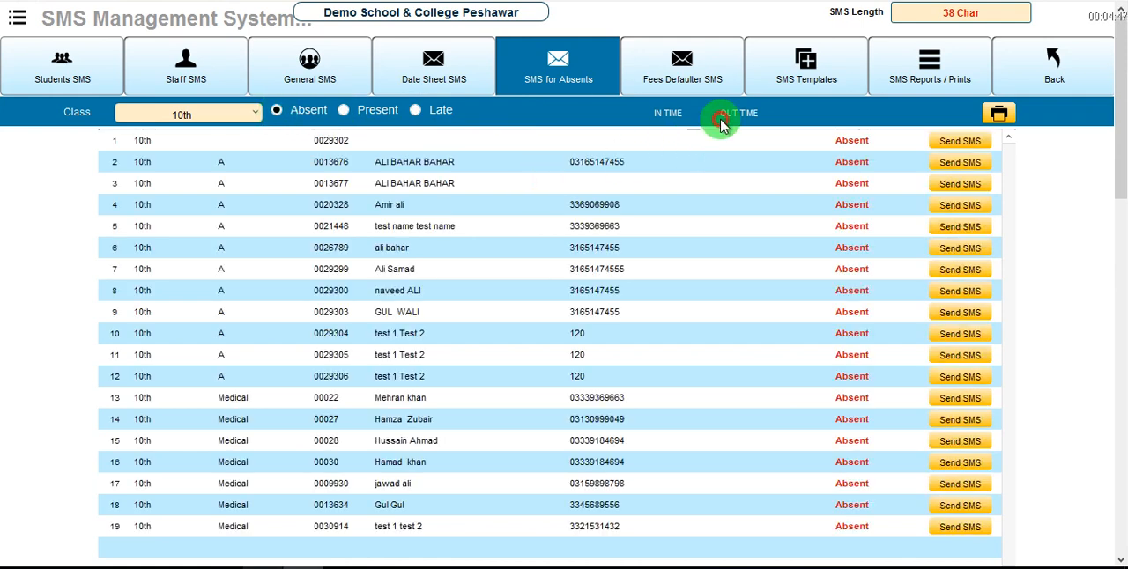
# Bring up the single-or-all sending options for the second absent student's SMS and cancel them.
pyautogui.click(960, 141)
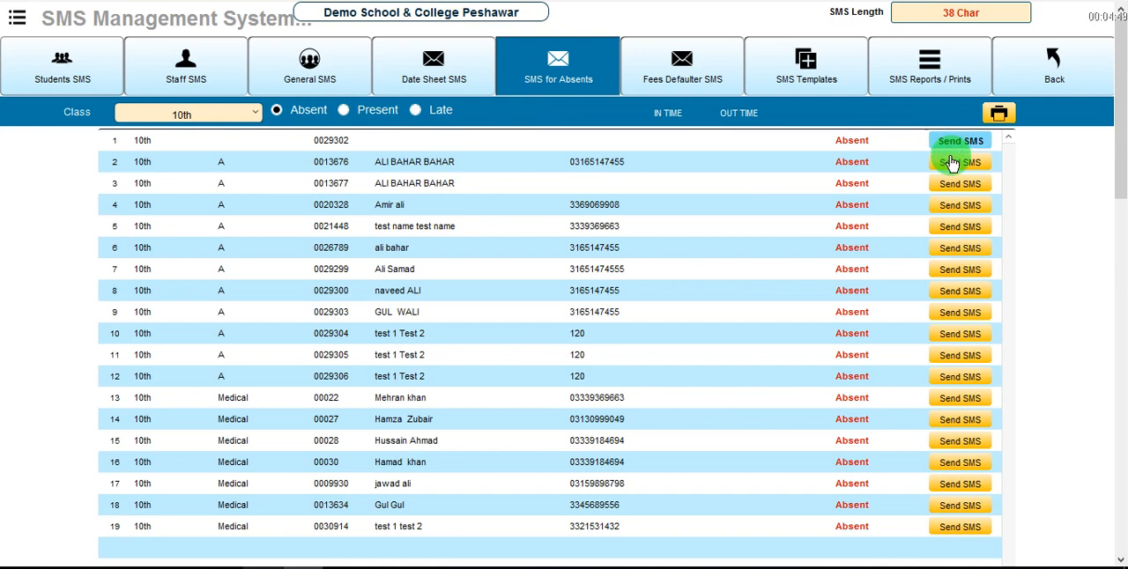
pyautogui.click(960, 204)
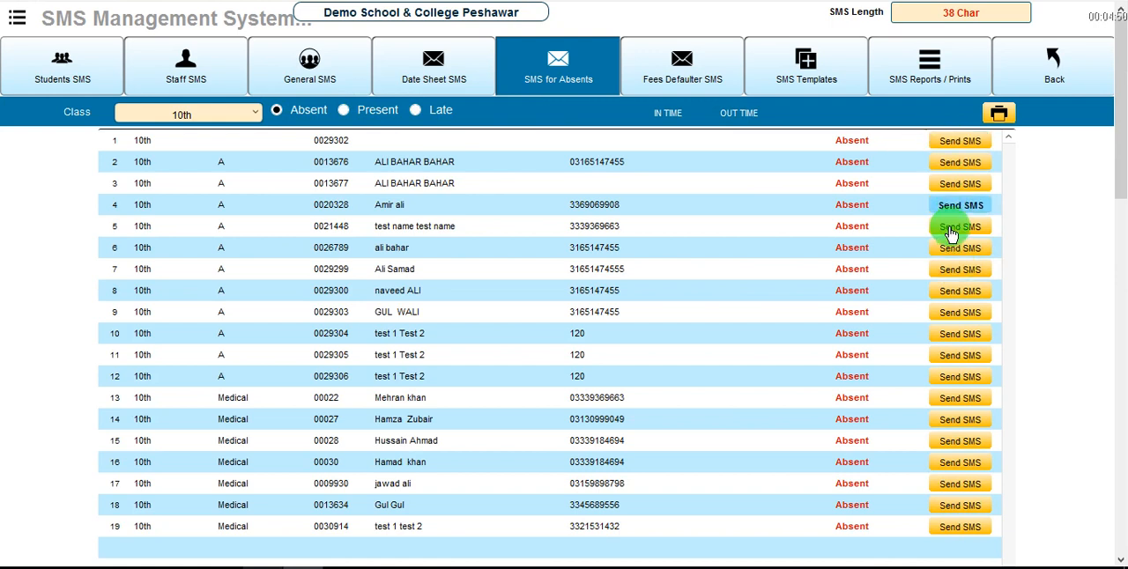
pyautogui.click(948, 143)
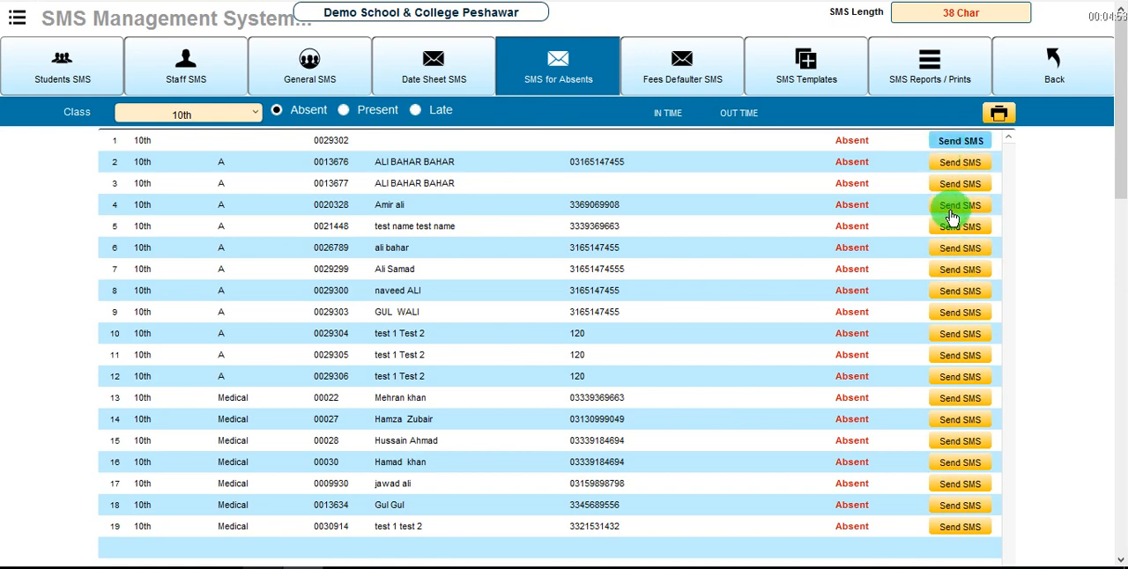
pyautogui.click(960, 164)
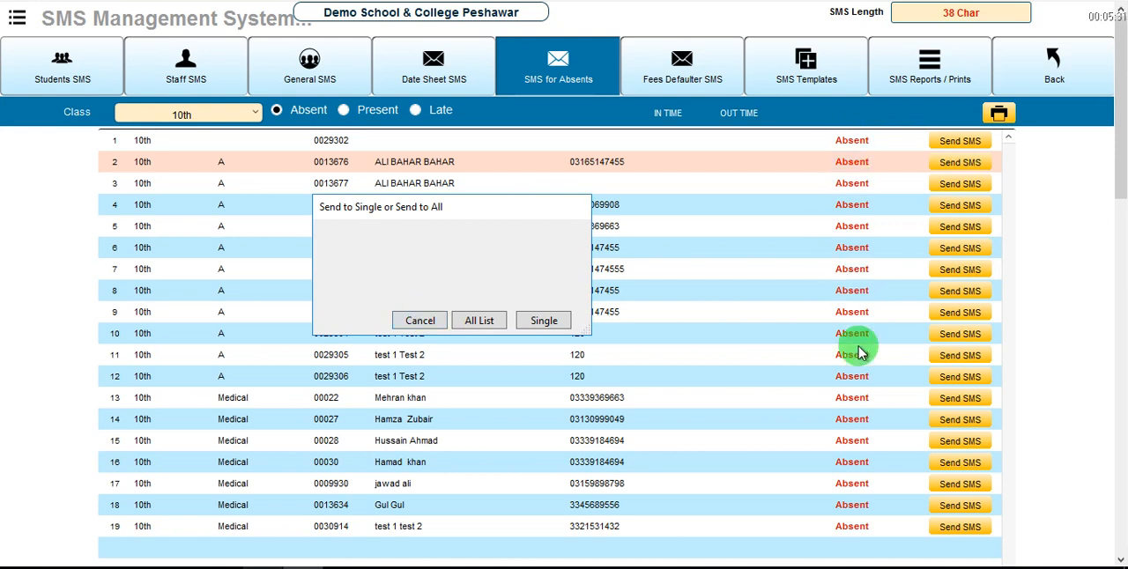
pyautogui.click(414, 321)
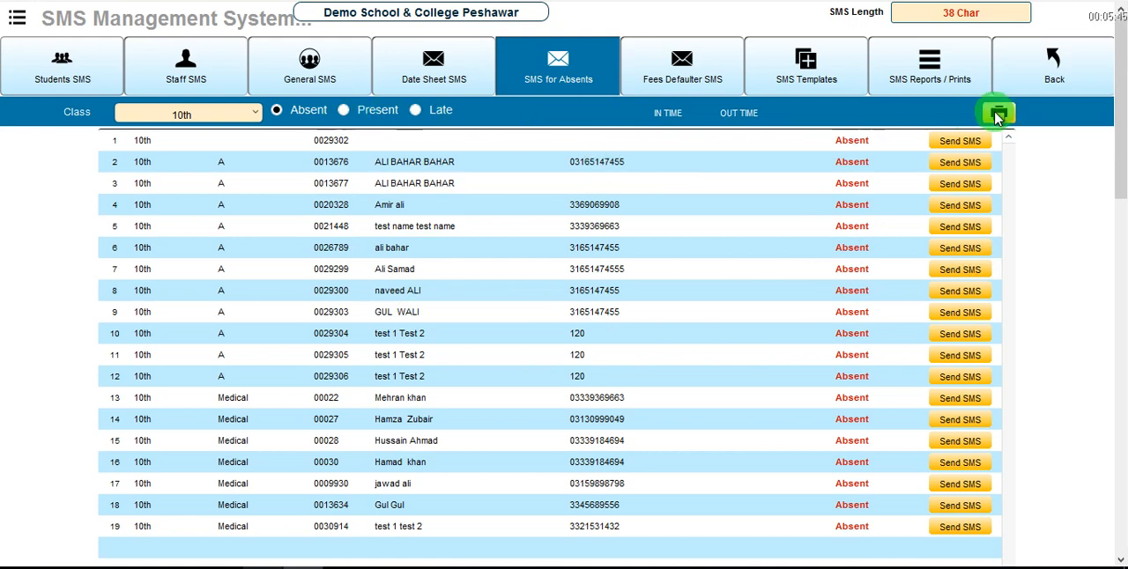
# Open the fees defaulter list and examine the outstanding balances of the 10th Medical students.
pyautogui.click(668, 75)
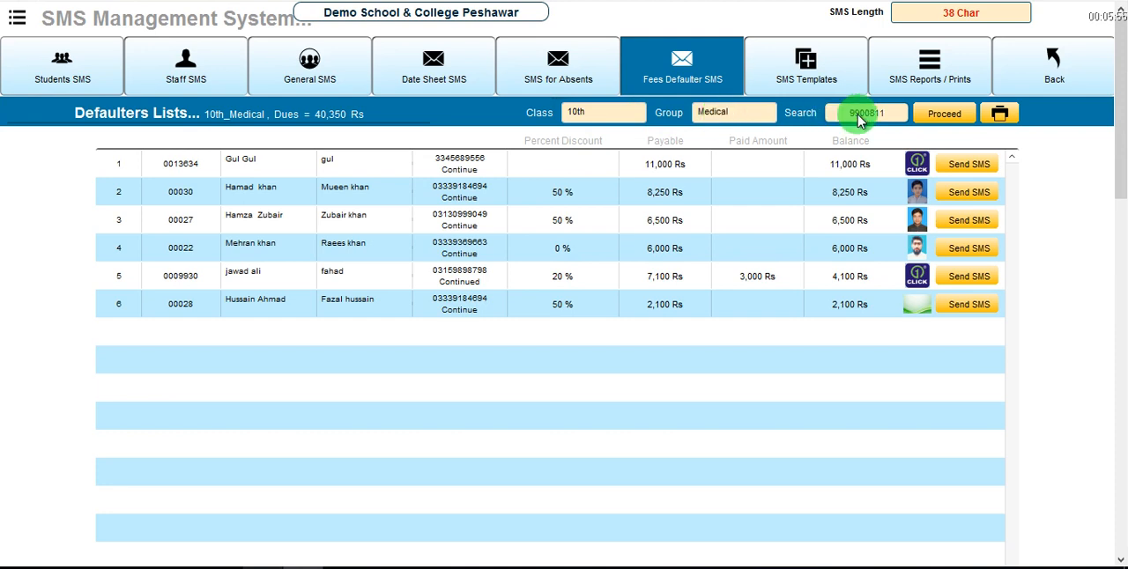
pyautogui.click(948, 121)
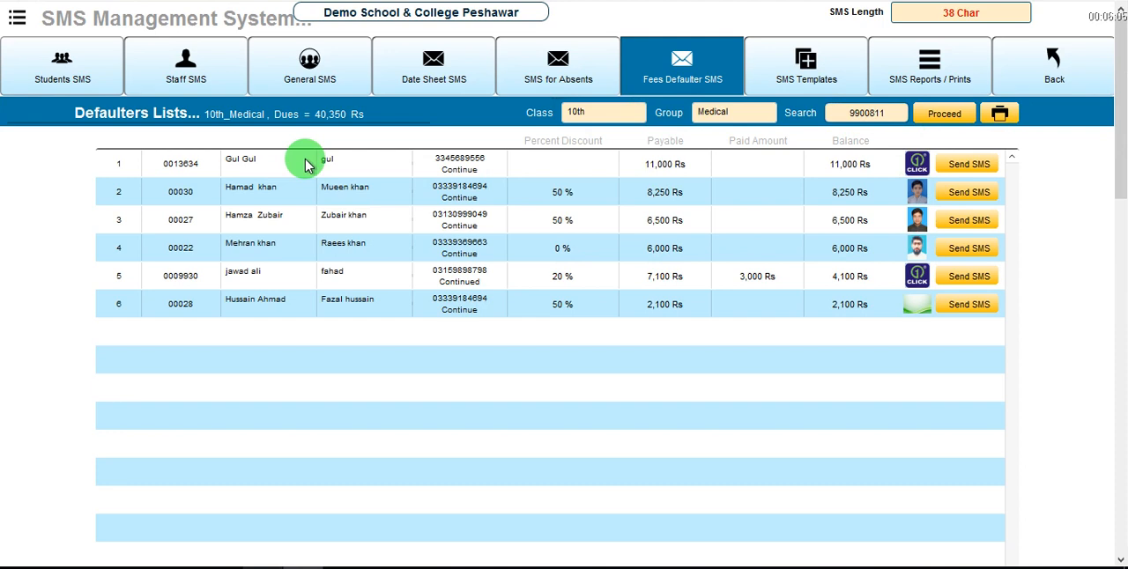
pyautogui.click(852, 167)
pyautogui.click(850, 187)
pyautogui.click(848, 217)
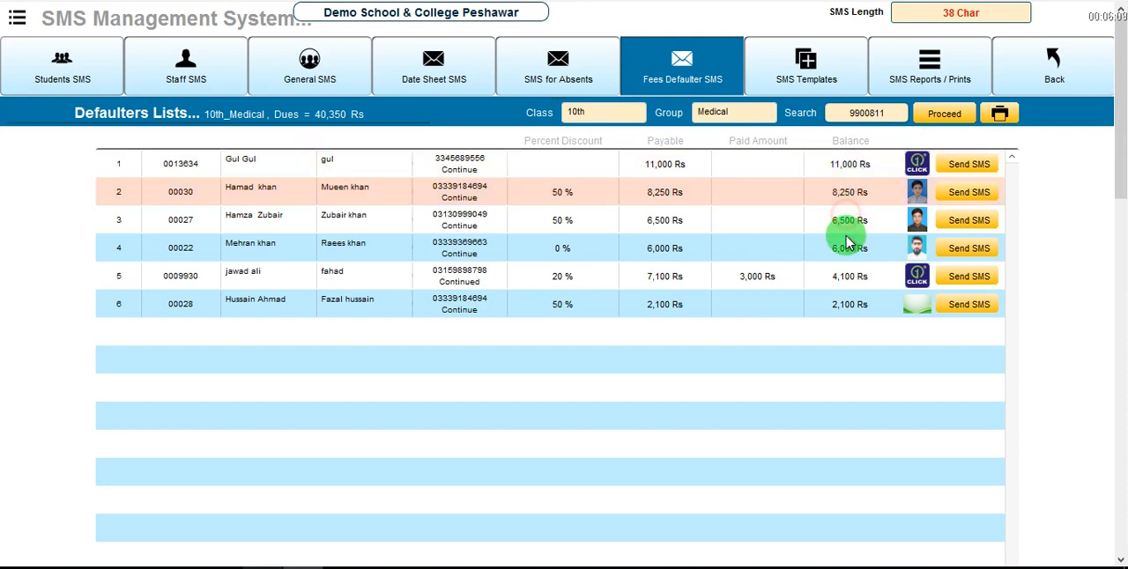
pyautogui.click(848, 248)
pyautogui.click(848, 275)
pyautogui.click(849, 303)
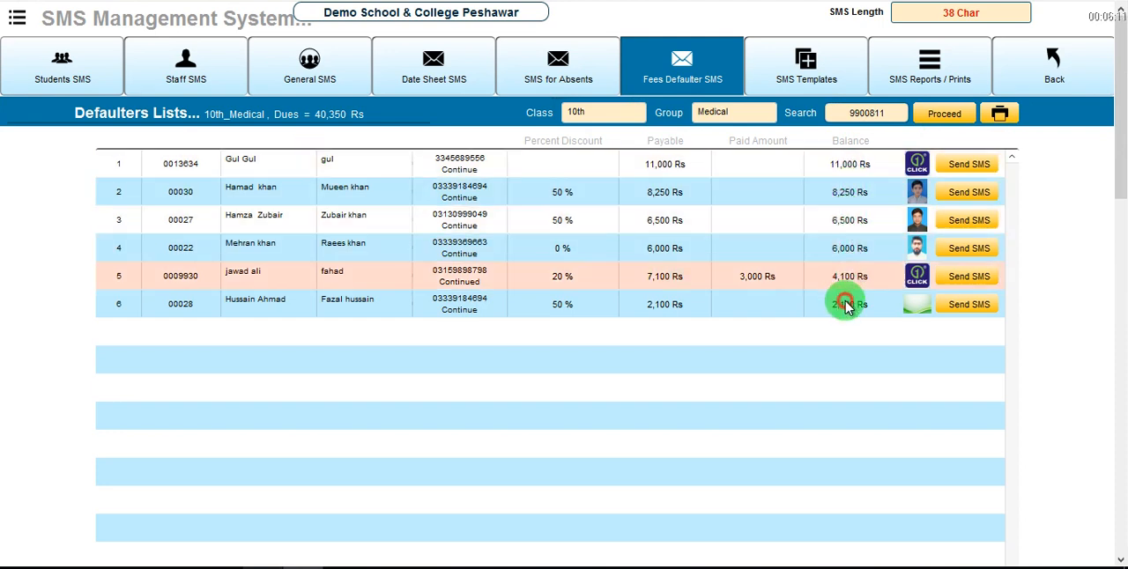
pyautogui.click(852, 232)
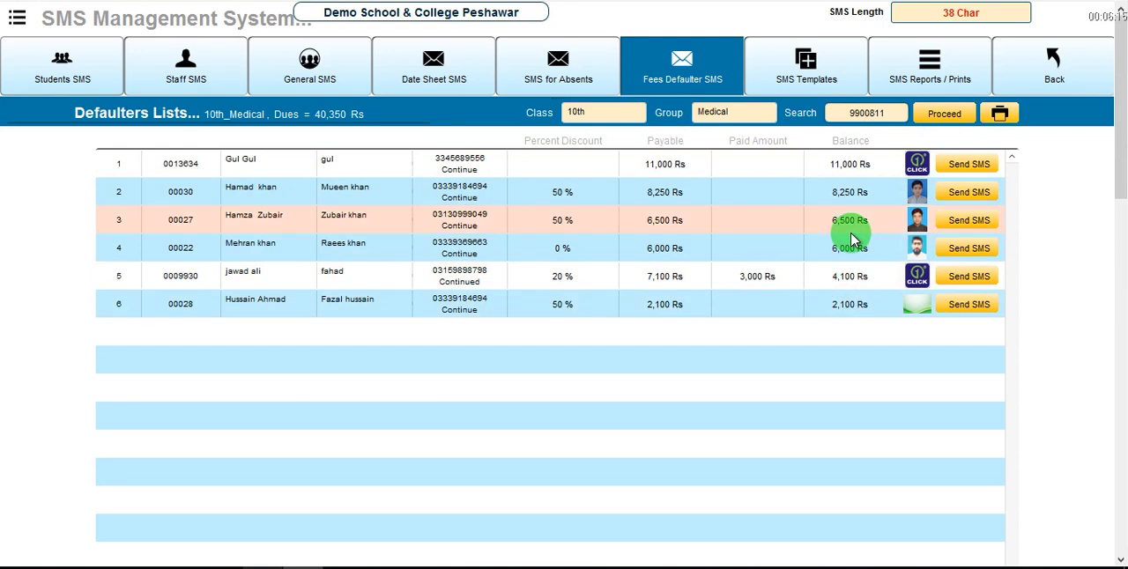
pyautogui.click(850, 305)
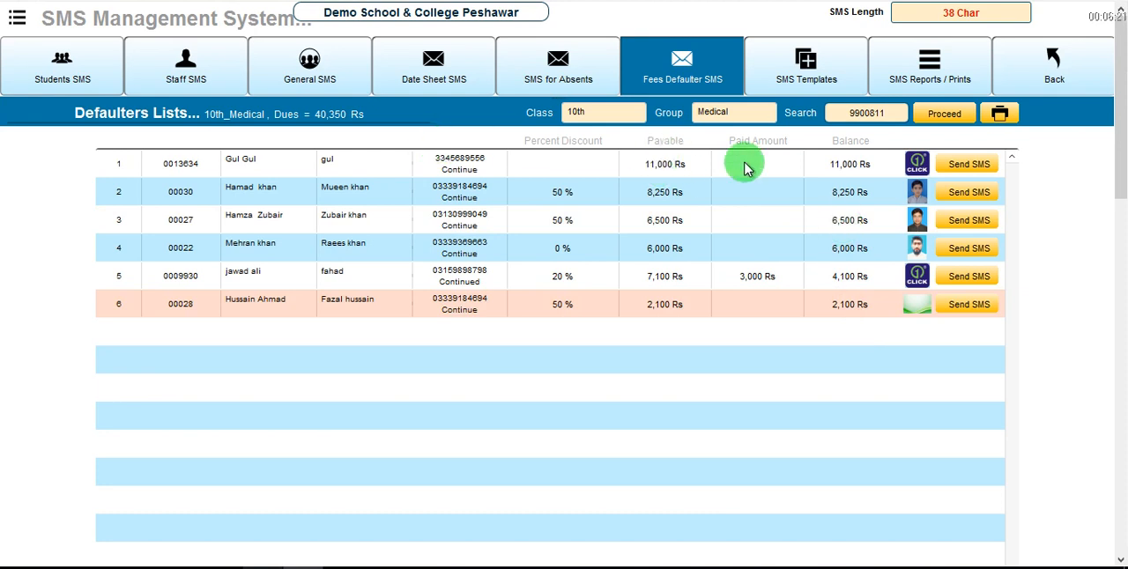
# Bring up the group-or-single fee reminder SMS options for the first listed defaulter and cancel them.
pyautogui.click(966, 170)
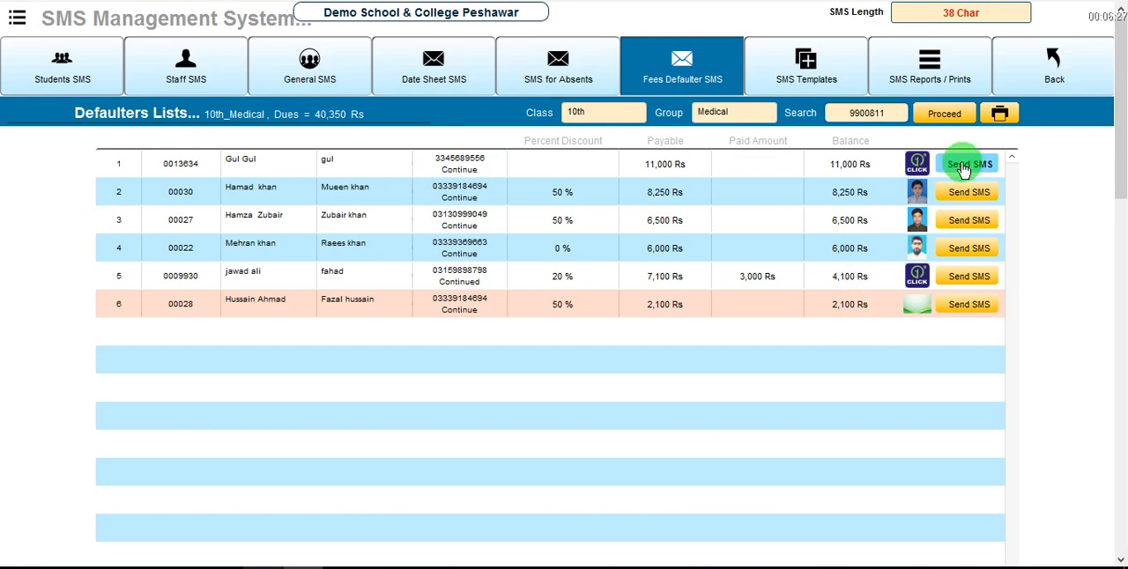
pyautogui.click(862, 172)
pyautogui.click(956, 170)
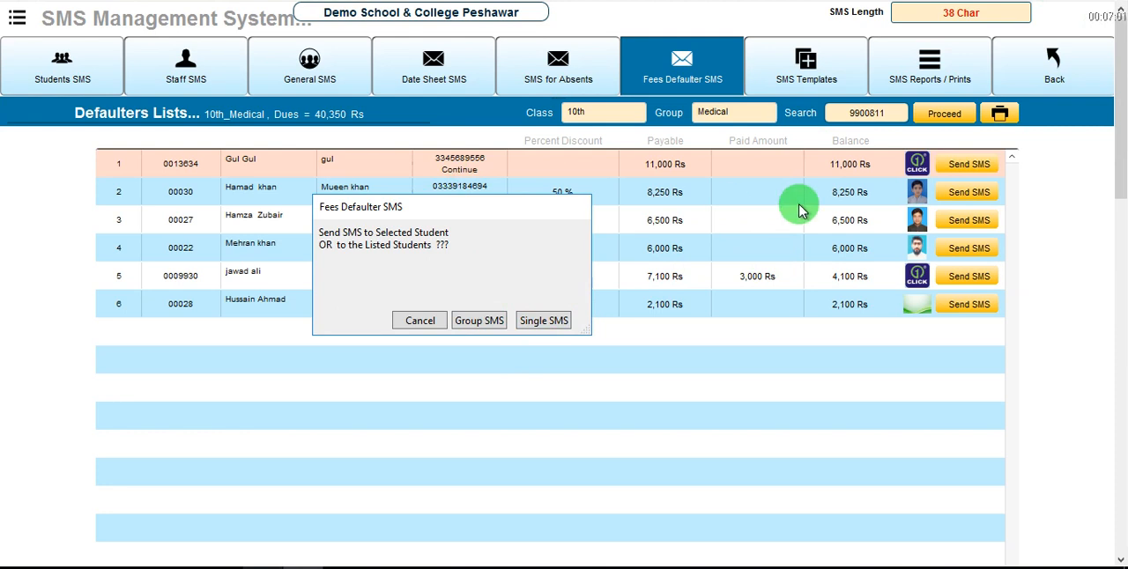
pyautogui.click(424, 327)
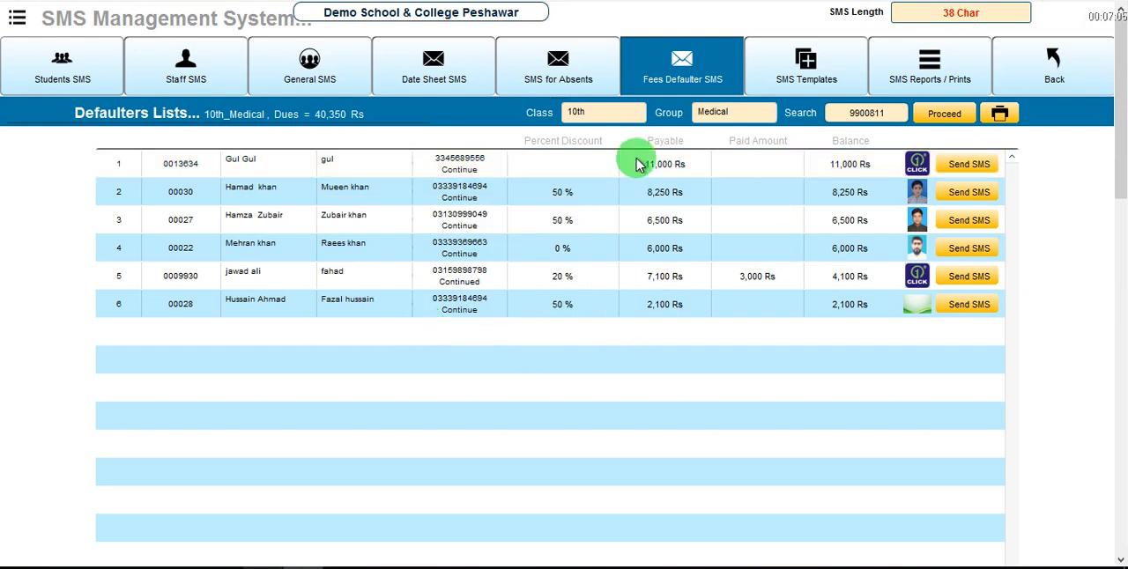
pyautogui.click(663, 118)
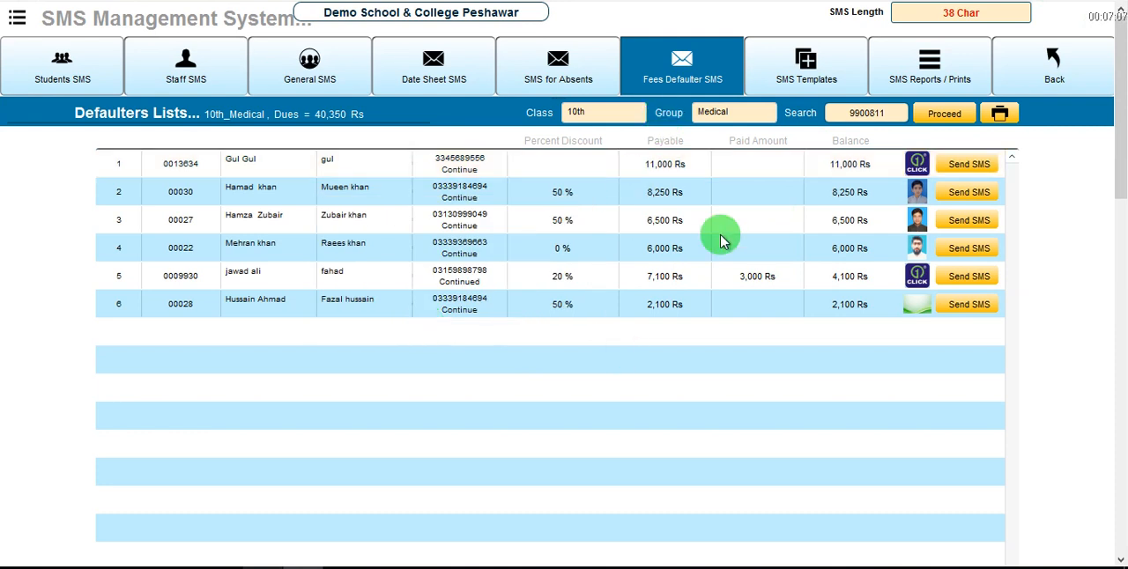